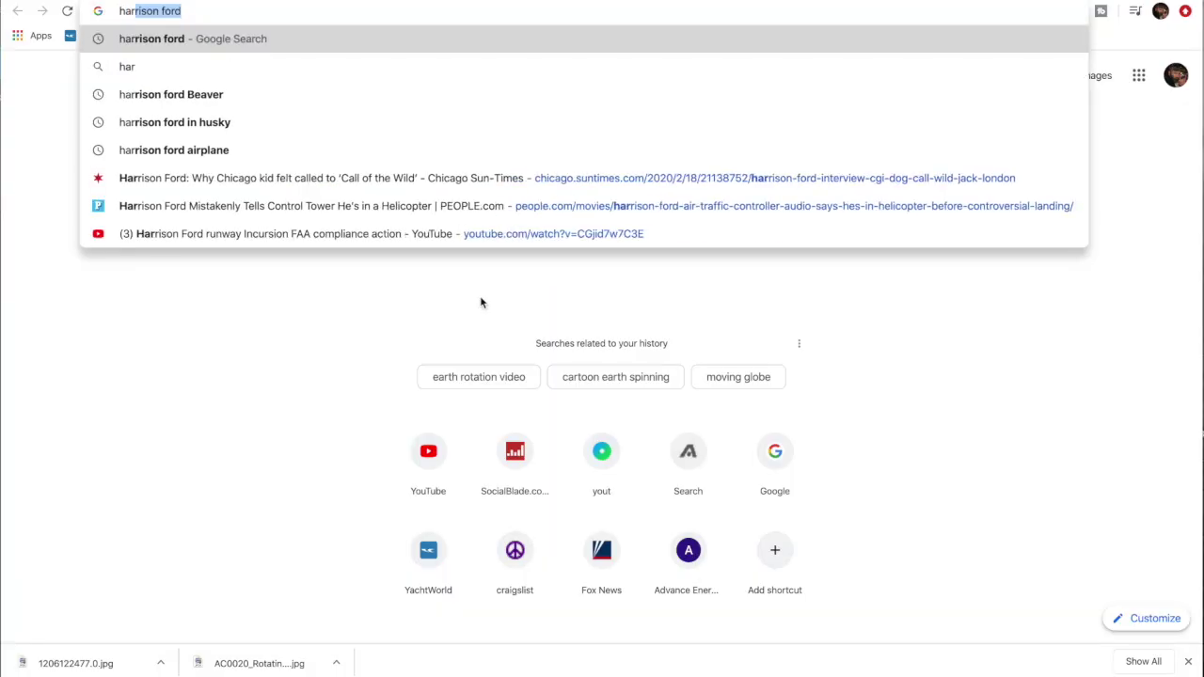
Step: Search Google for harrison ford and browse the image results for a suitable photo
text(rison ford)
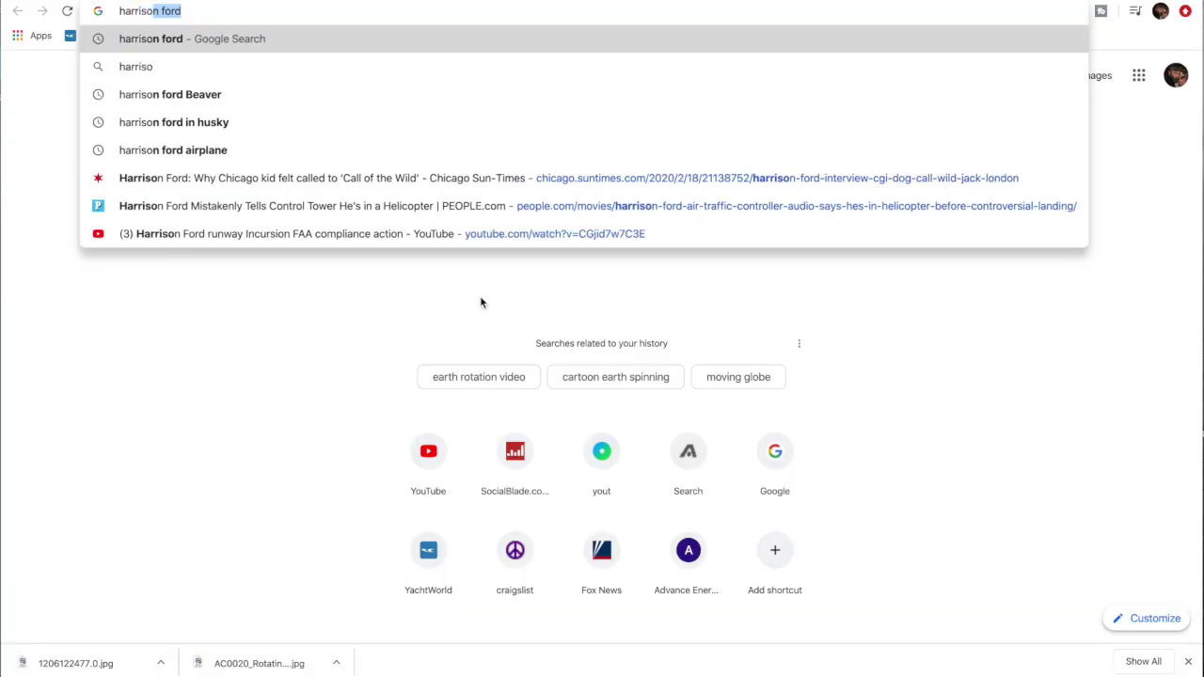
key(Return)
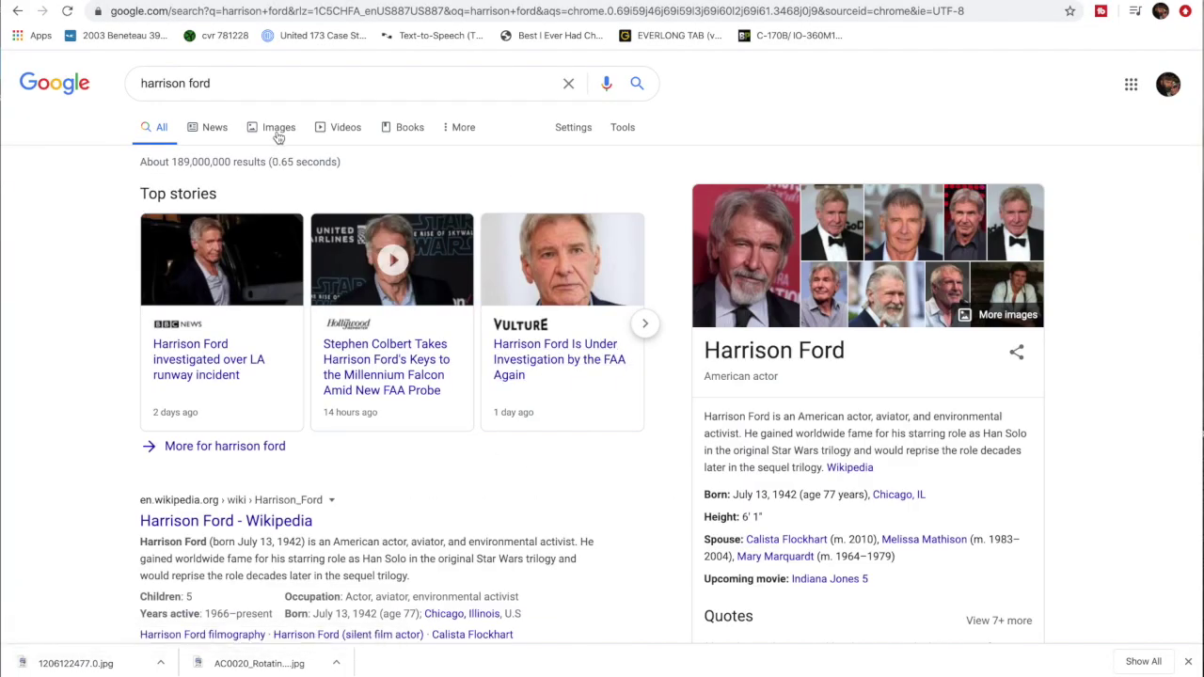
click(276, 130)
scroll(295, 500, down, 20)
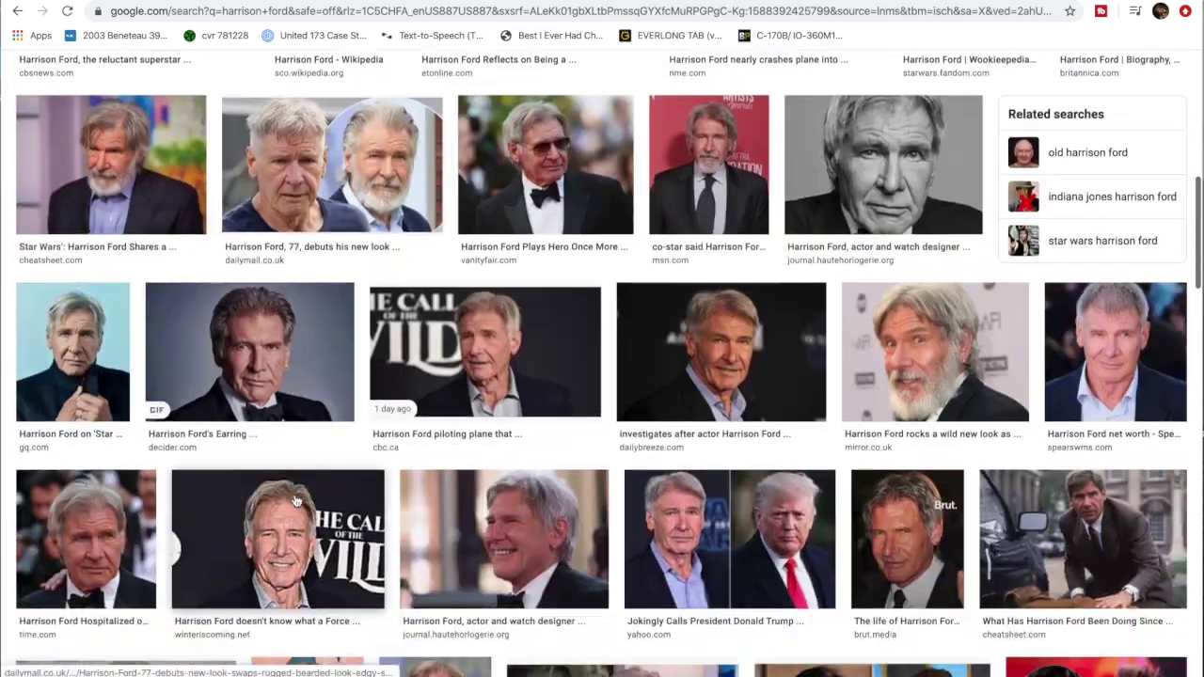
scroll(295, 501, down, 6)
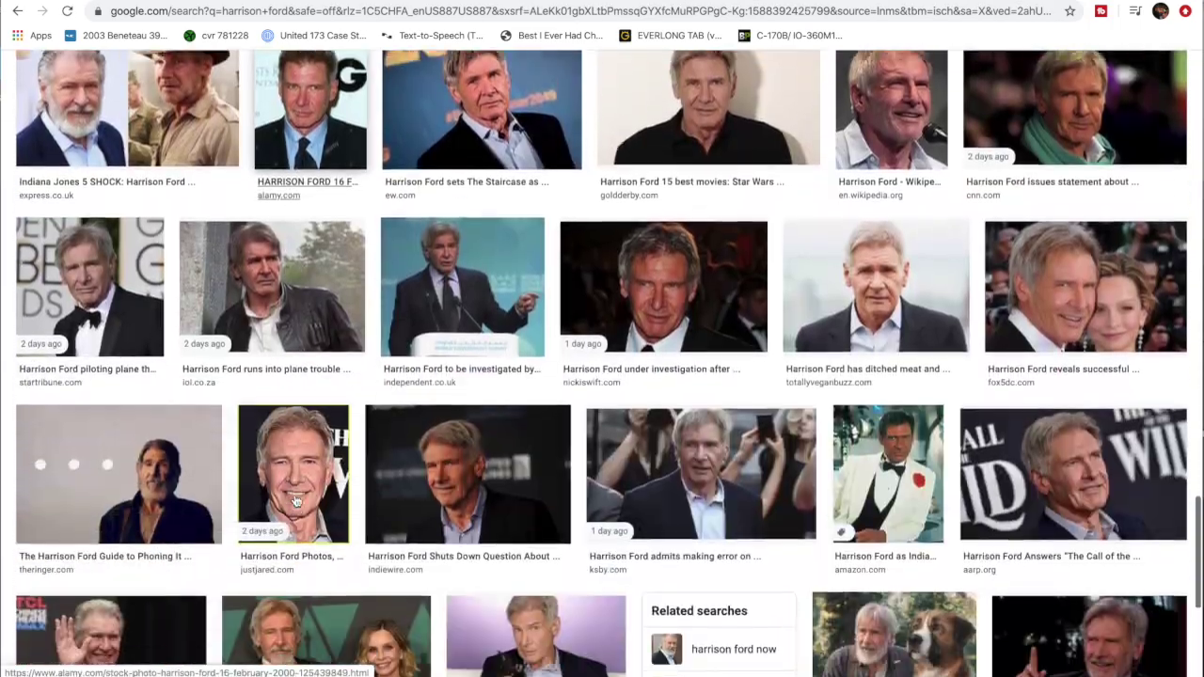
scroll(295, 501, down, 9)
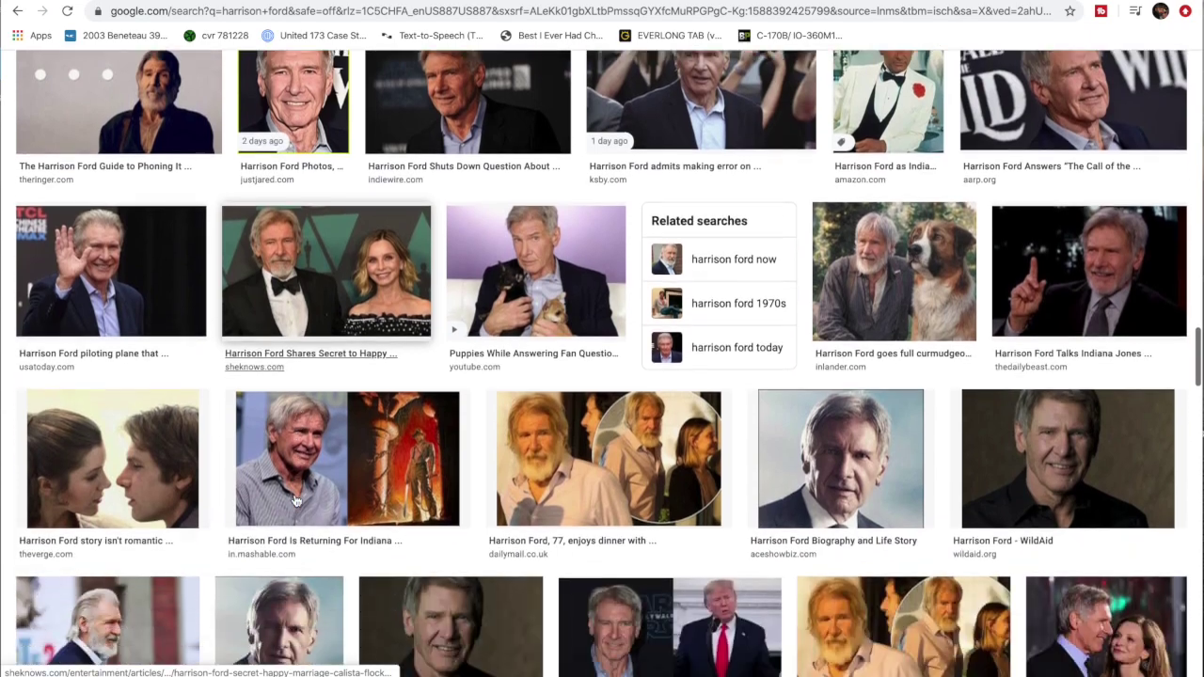
scroll(294, 501, down, 2)
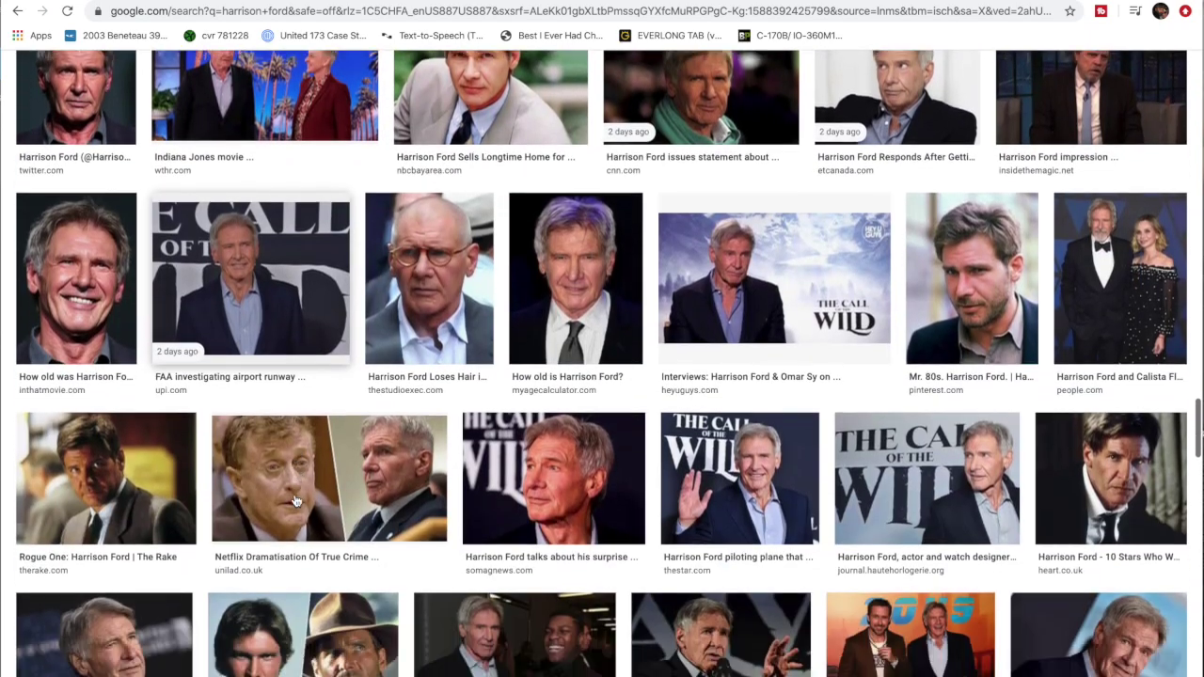
Step: Open the thestar.com article with the waving photo and save its image as ford_plane_4 in JPEG format to the new video folder
click(752, 429)
click(948, 237)
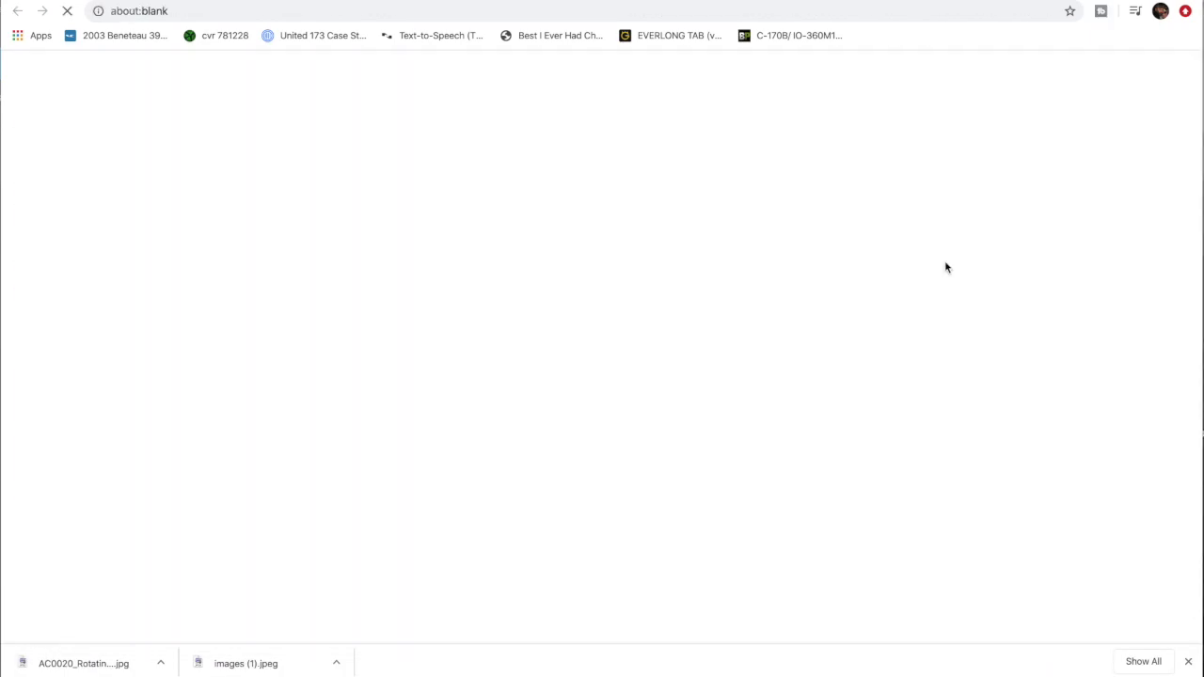
scroll(614, 329, down, 2)
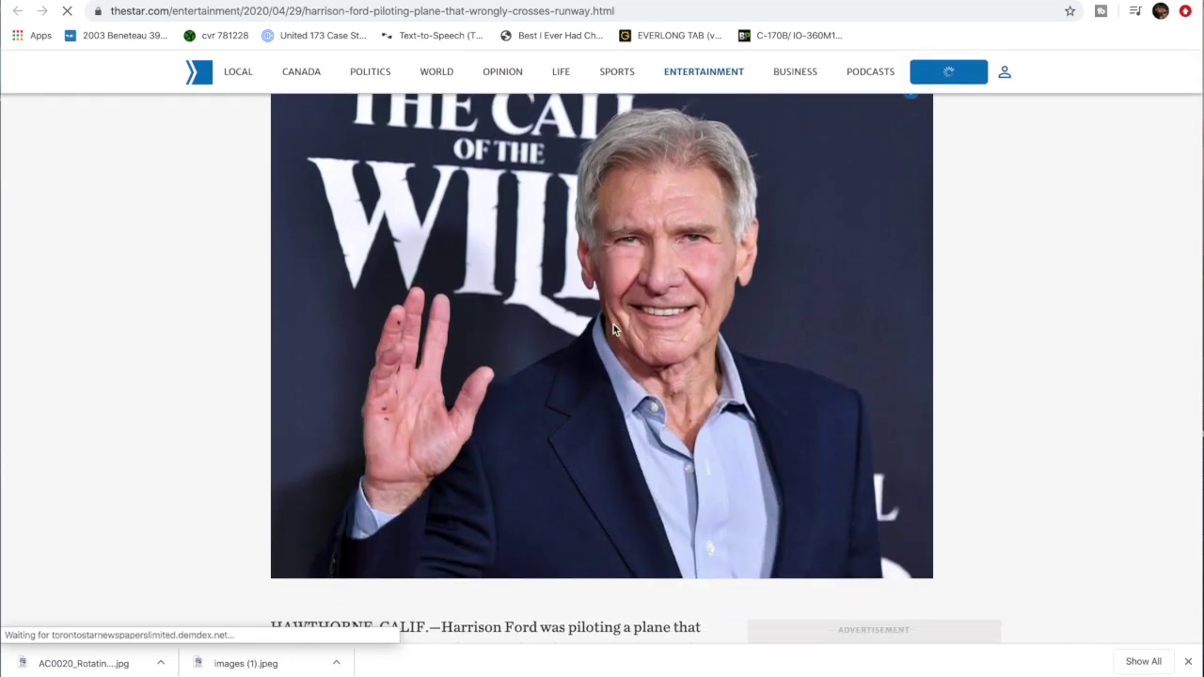
right_click(613, 325)
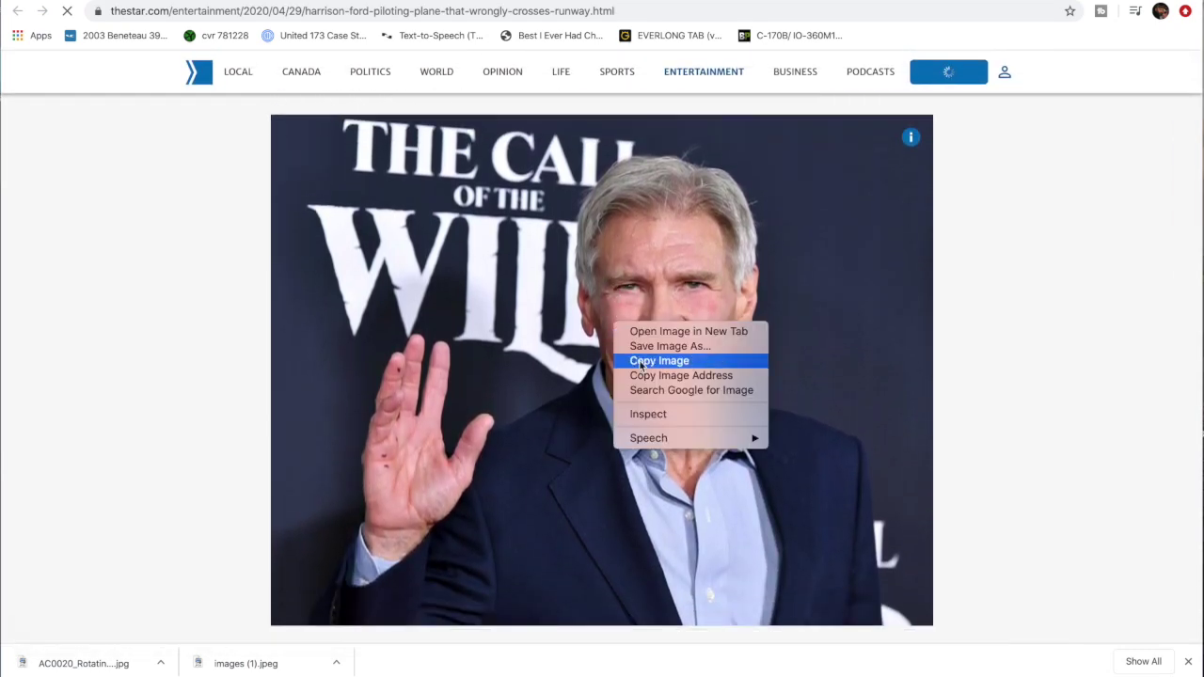
click(669, 347)
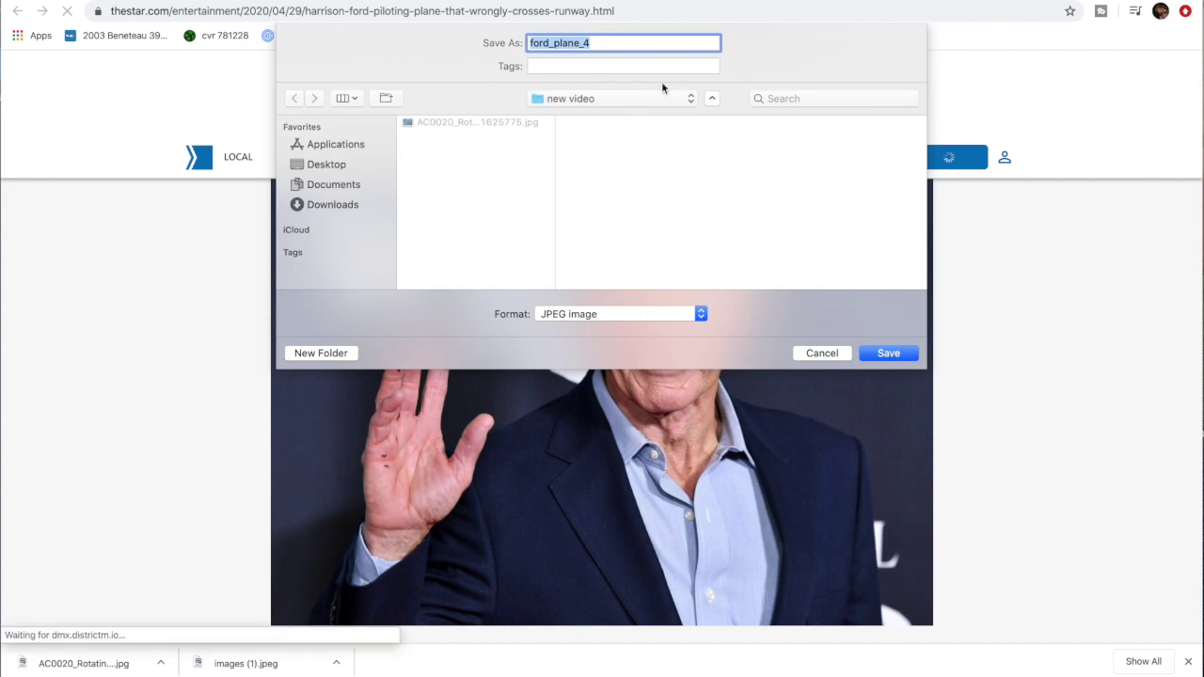
click(887, 356)
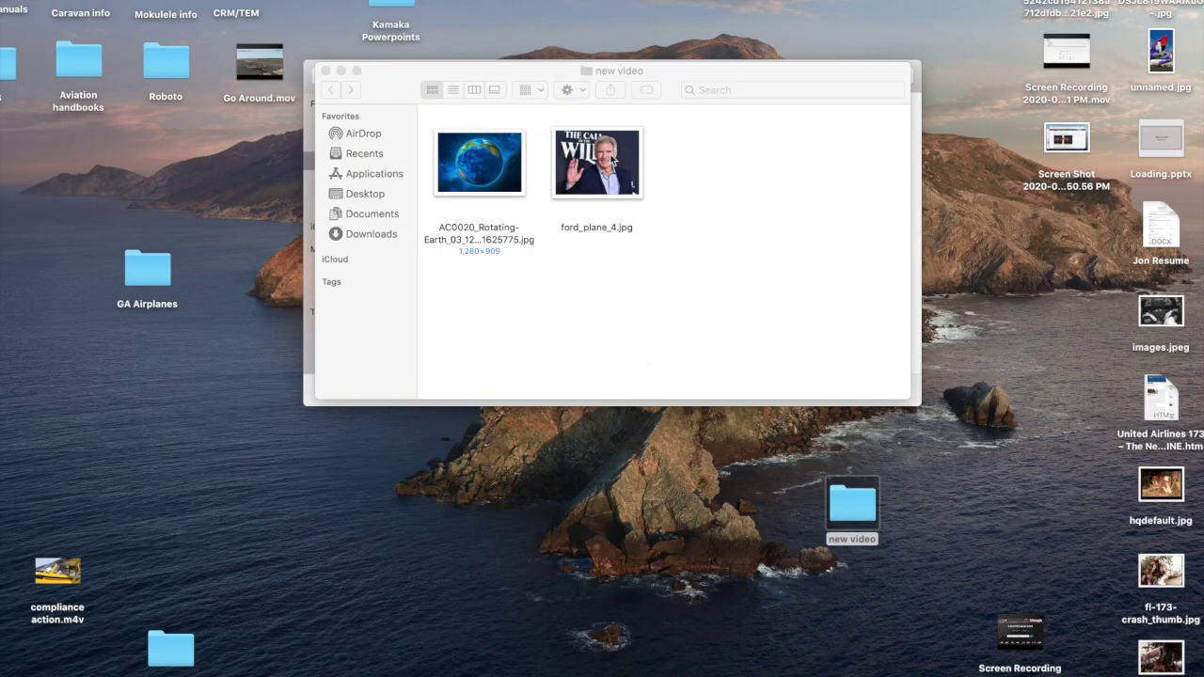
Step: Open ford_plane_4.jpg from the new video folder in Preview and show the markup tools
click(612, 160)
key(space)
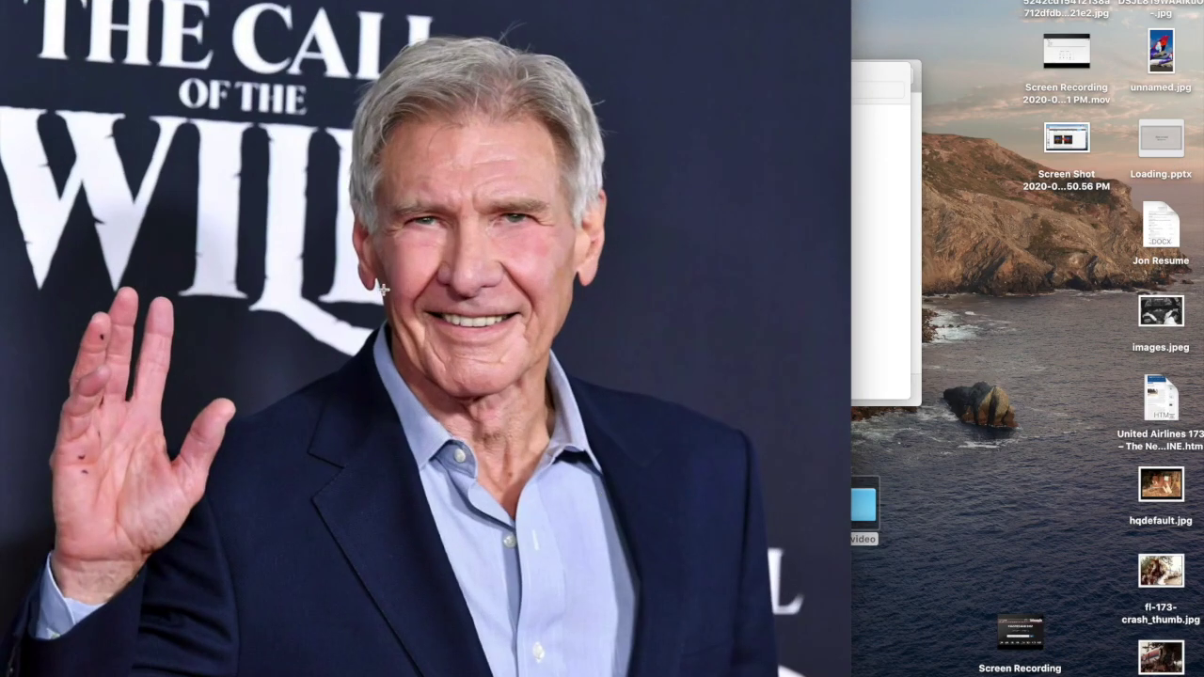
drag(260, 0, 473, 46)
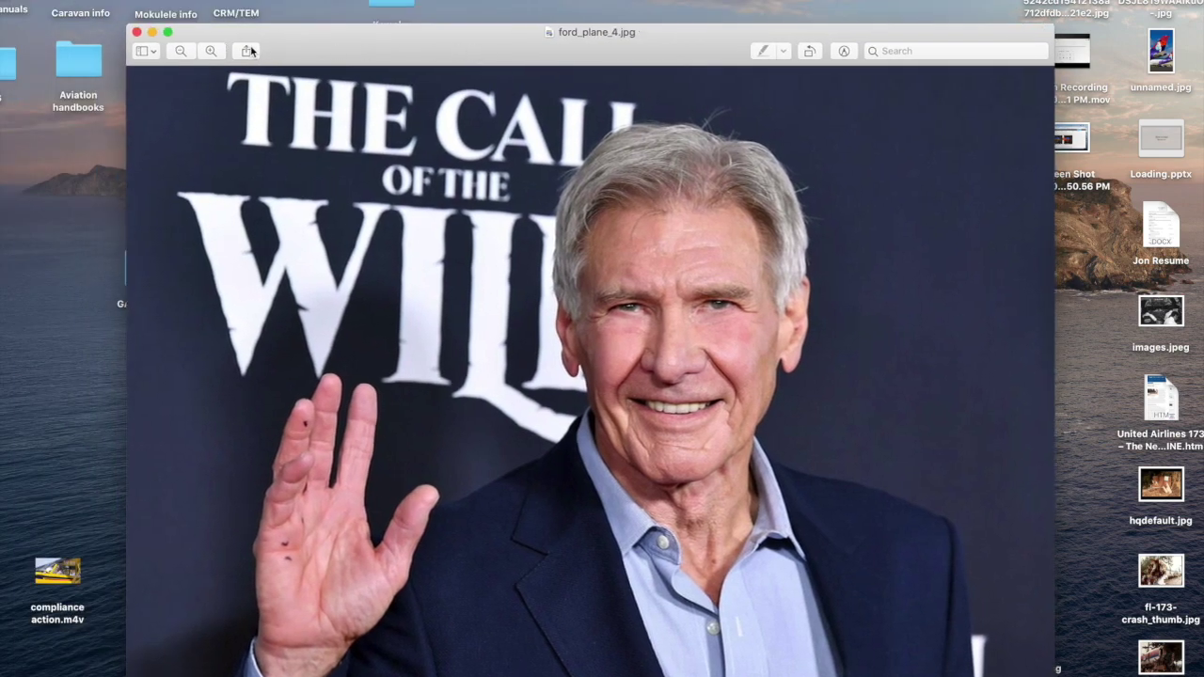
click(843, 53)
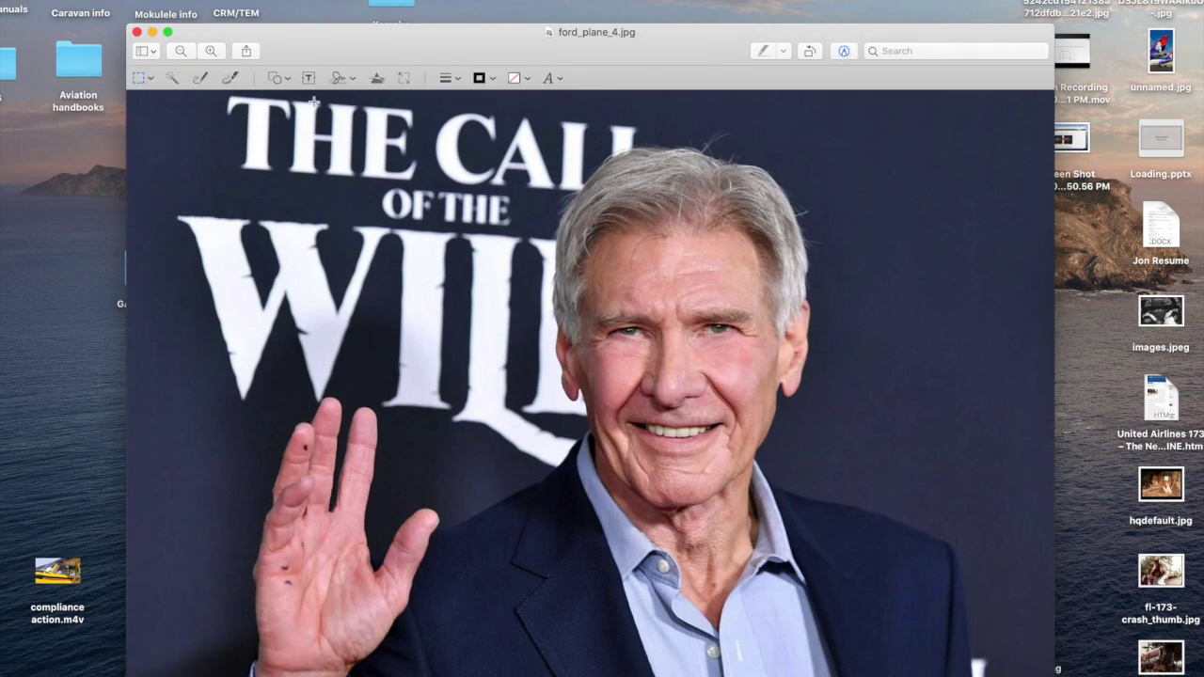
Step: Remove the outer dark backdrop around the man with Instant Alpha and convert the document to PNG
drag(173, 133, 180, 131)
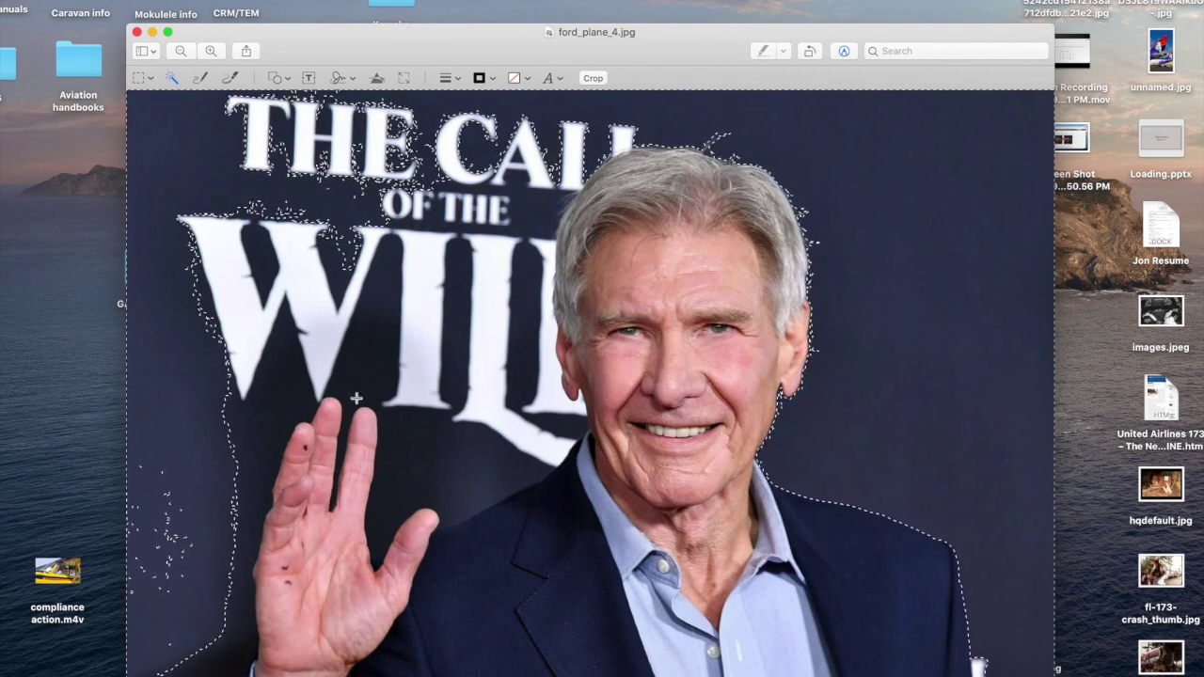
key(Delete)
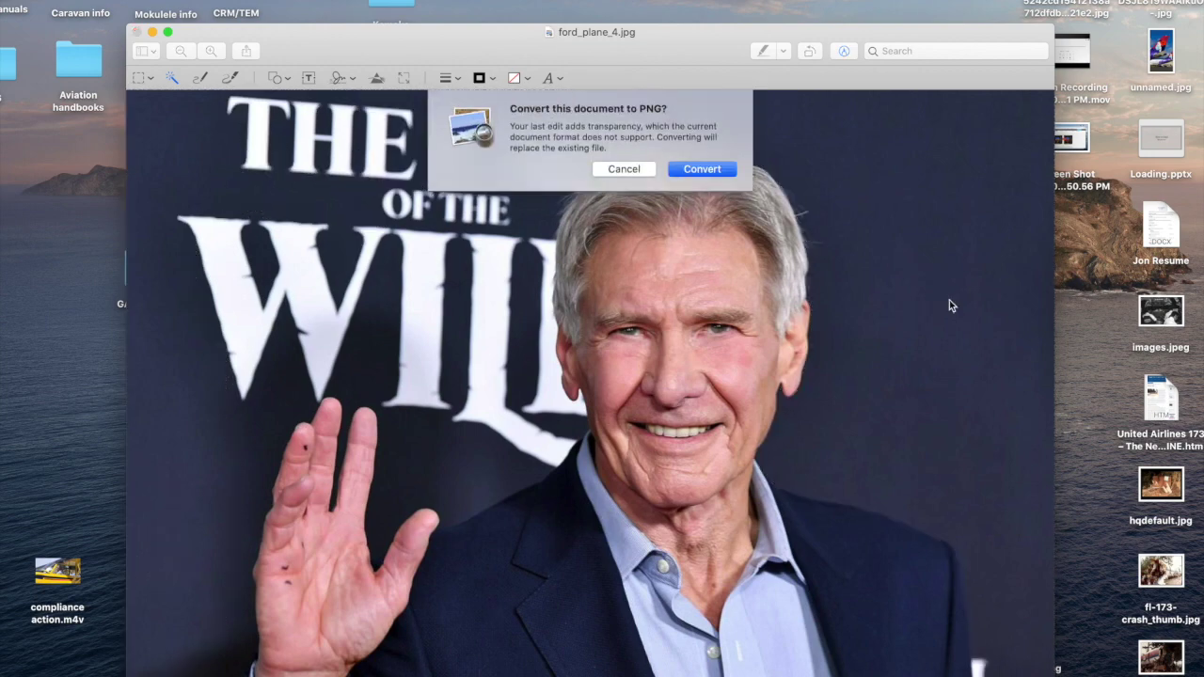
click(689, 170)
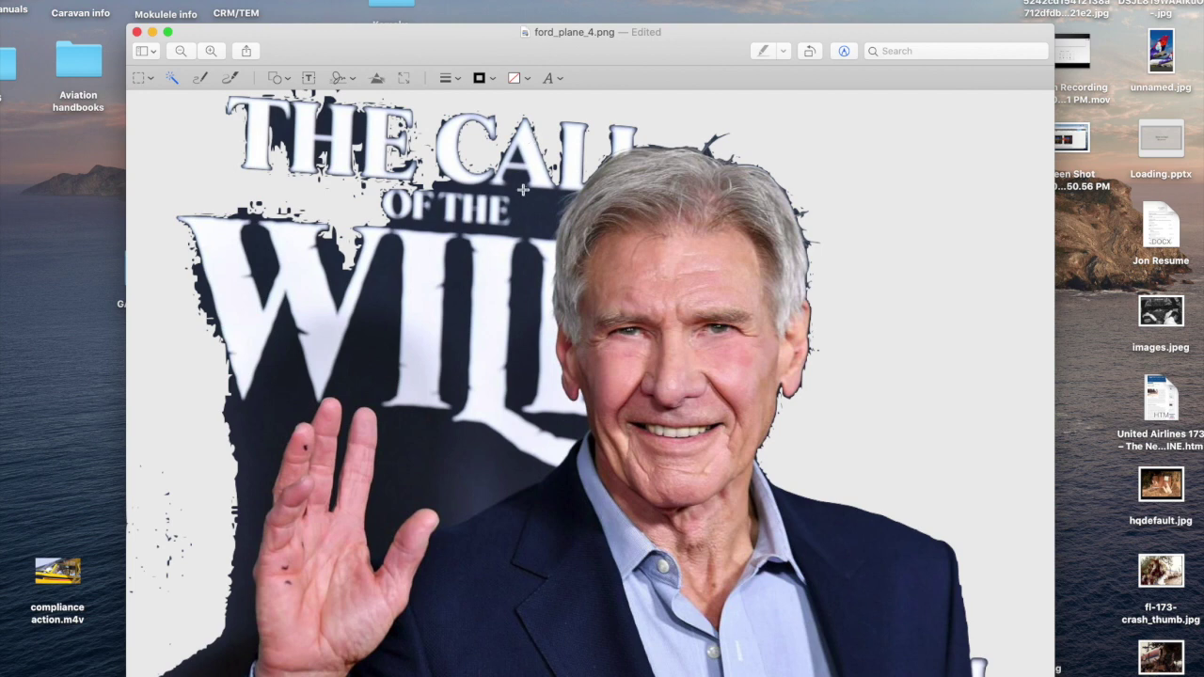
Step: Remove the dark backdrop between the large W and the waving hand with Instant Alpha
drag(532, 216, 520, 204)
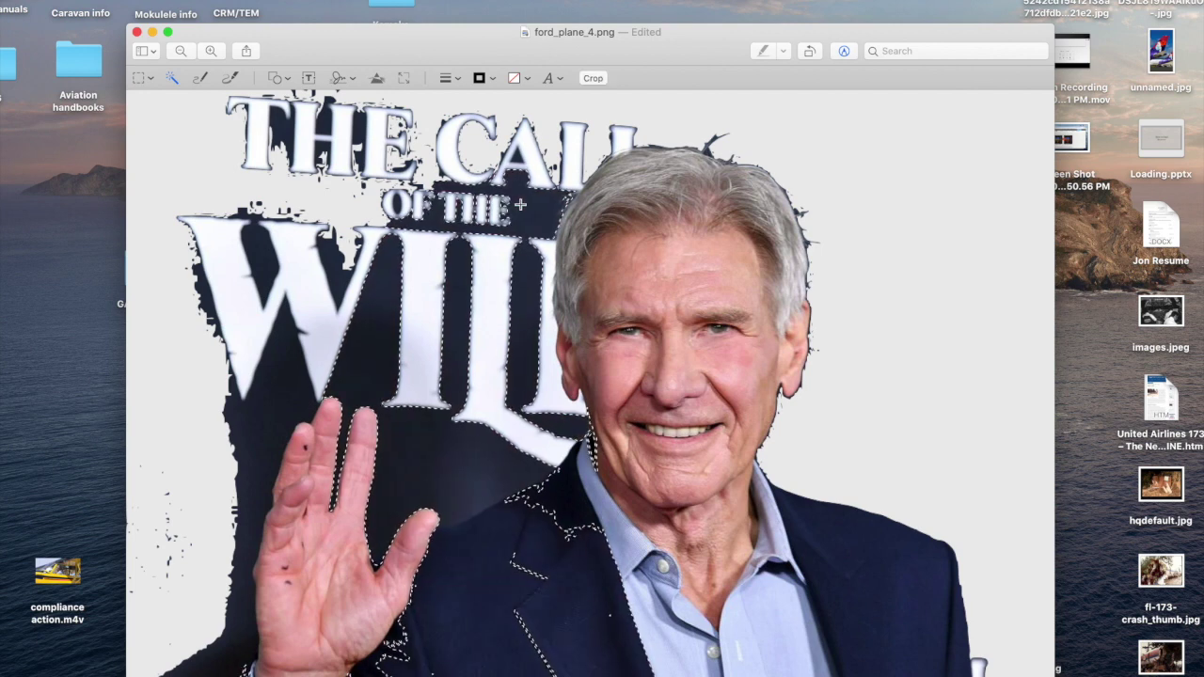
click(520, 204)
click(446, 417)
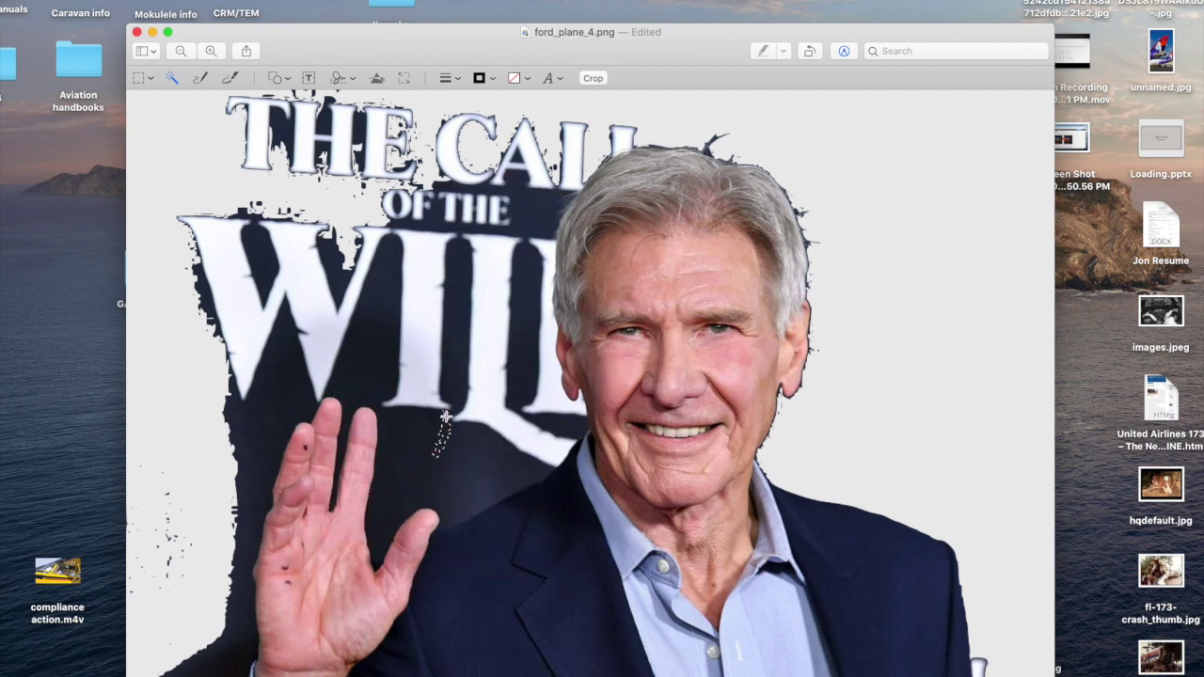
mouse_move(425, 438)
mouse_down()
mouse_move(405, 427)
mouse_move(412, 419)
mouse_up()
drag(269, 395, 264, 396)
key(Delete)
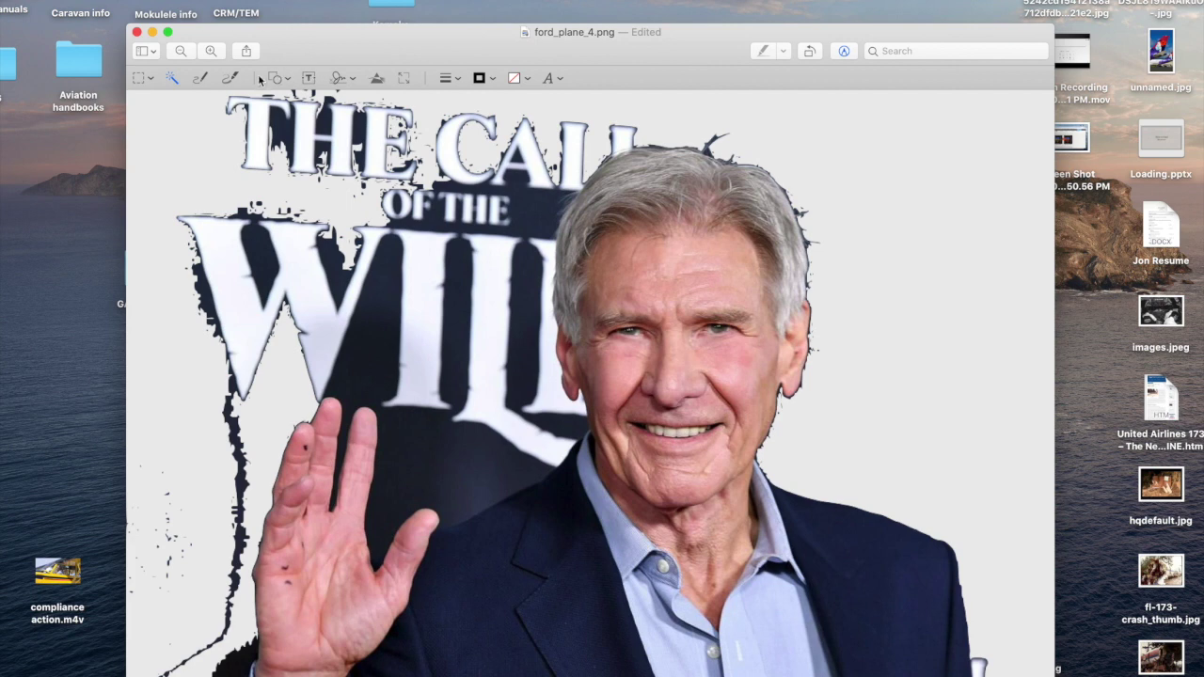
Step: Erase the white fill of the large W in the backdrop title with Instant Alpha
drag(231, 241, 274, 254)
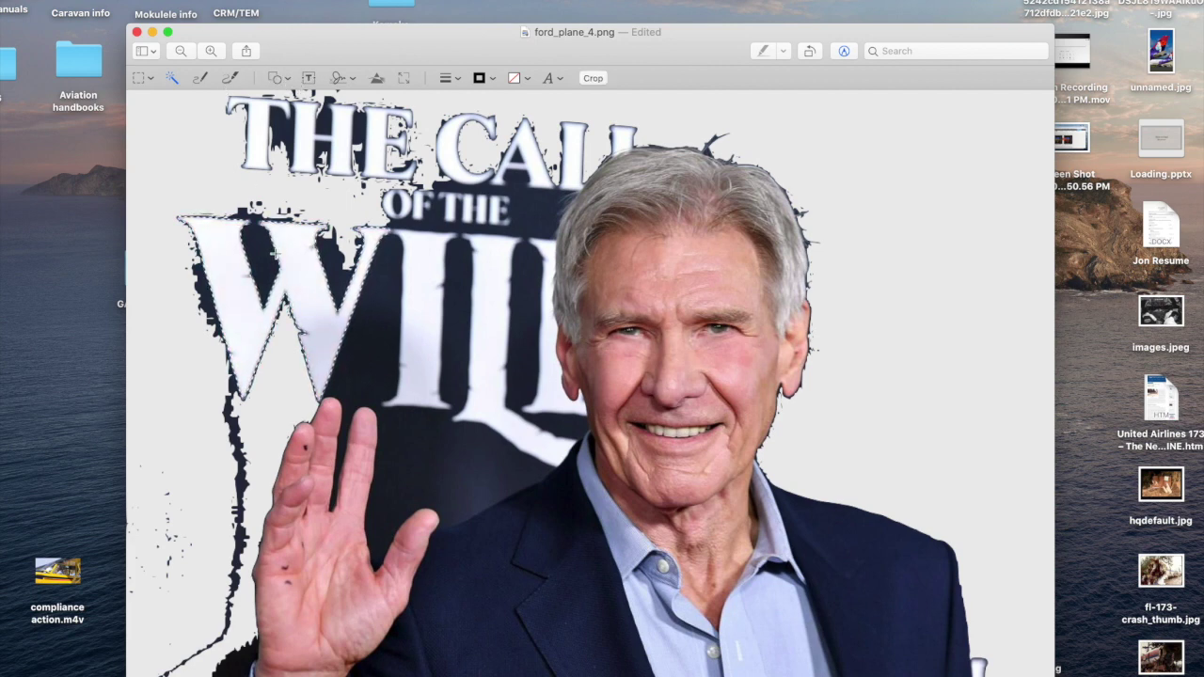
key(BackSpace)
drag(200, 301, 237, 254)
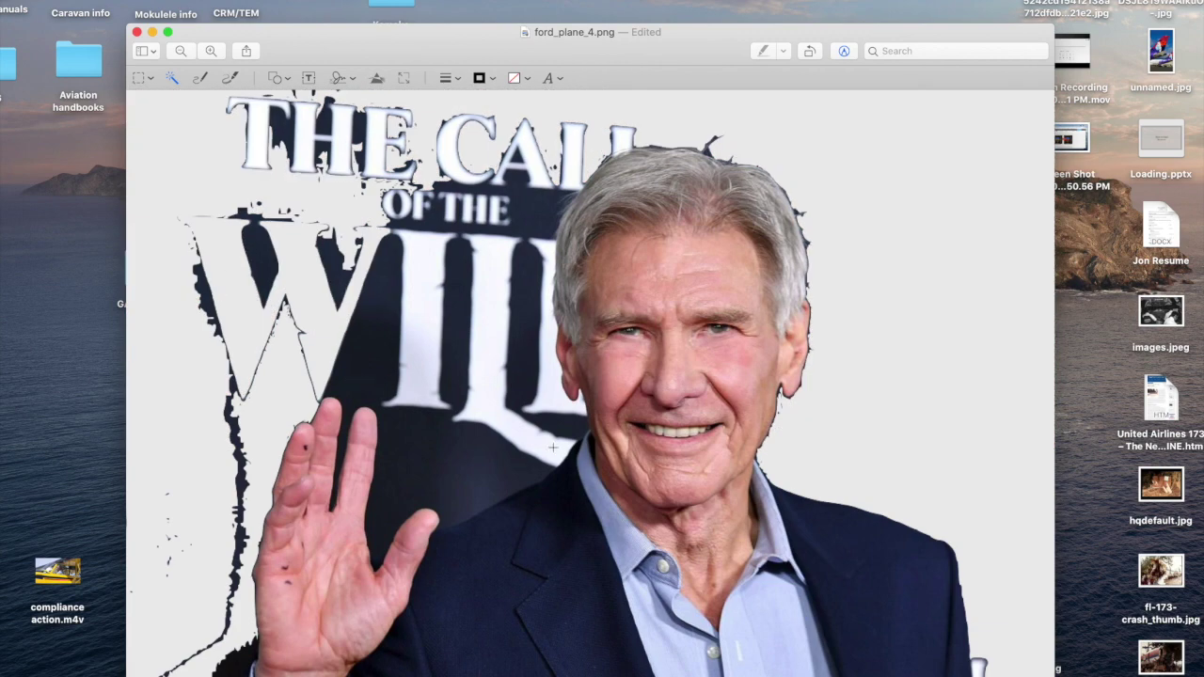
Step: Delete a rectangular area of about 476 x 319 covering most of the title lettering beside the face
click(146, 77)
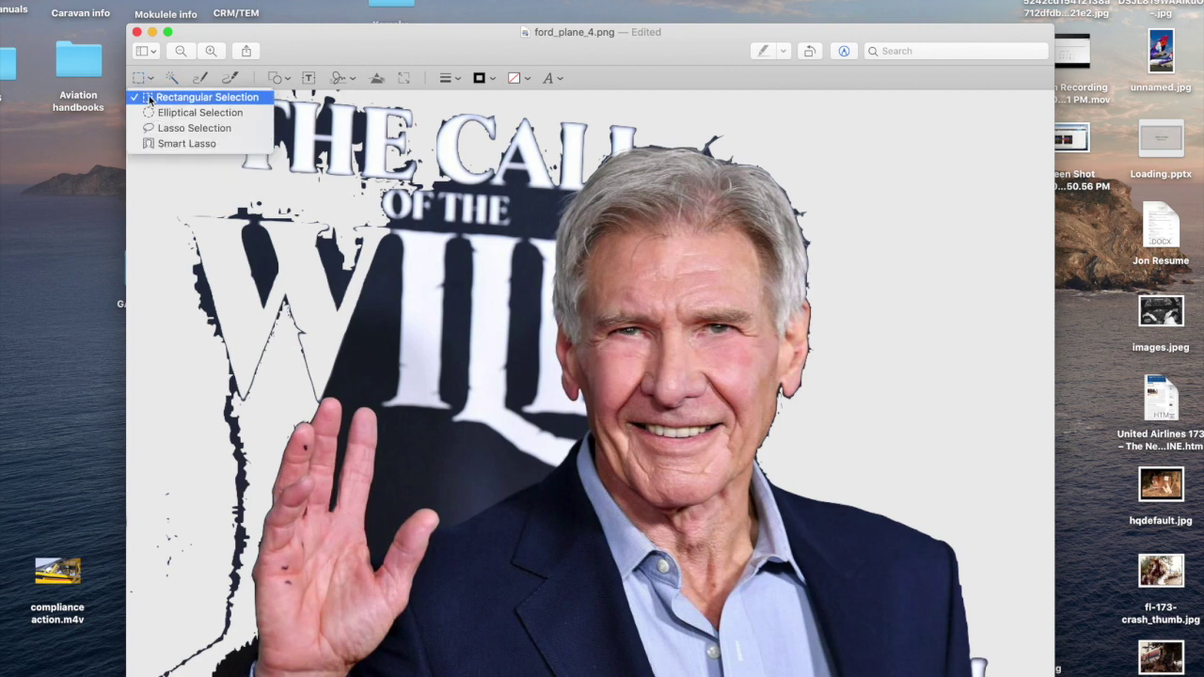
click(150, 98)
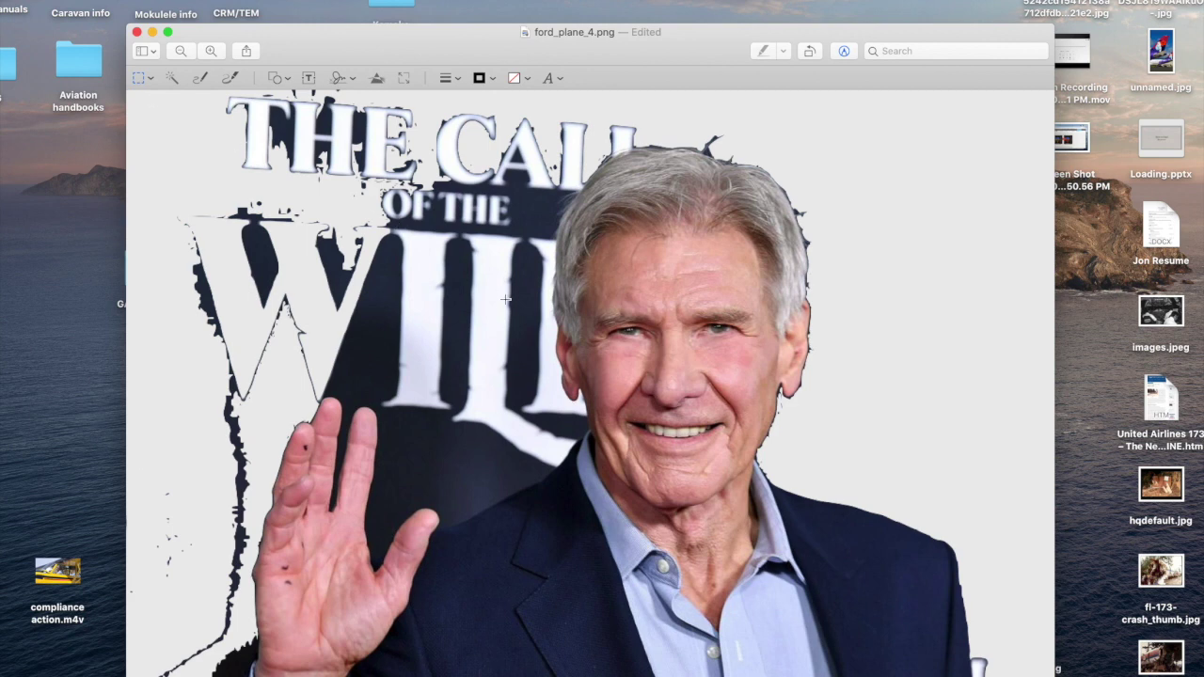
drag(543, 384, 193, 139)
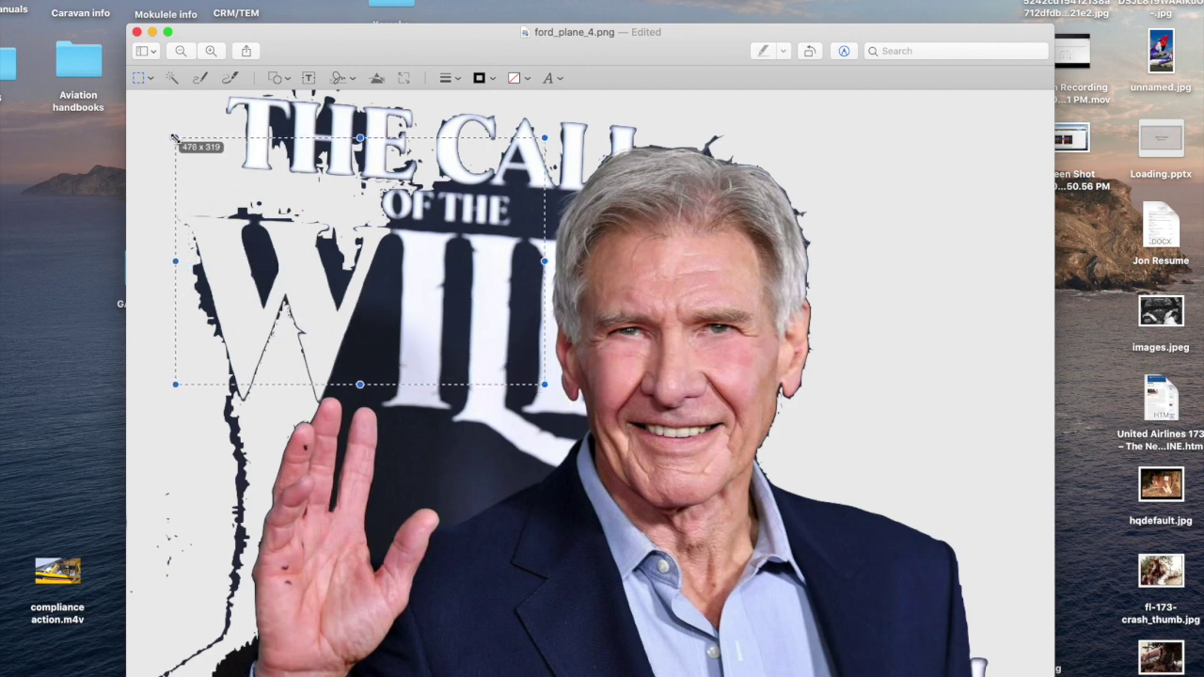
key(Delete)
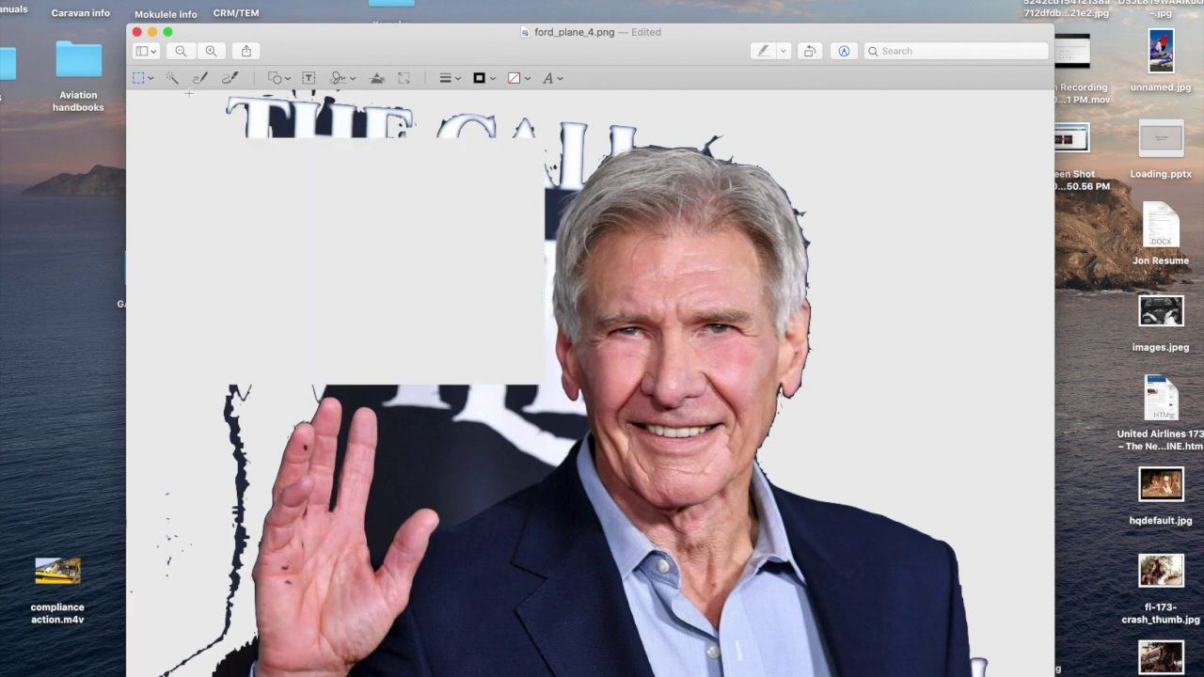
Step: Delete rectangular blocks over the upper title lettering, the backdrop between hand and neck, and the upper dark strip outside the hand
drag(582, 89, 211, 168)
key(Delete)
mouse_move(386, 391)
mouse_down()
mouse_move(484, 489)
mouse_move(542, 478)
mouse_up()
key(Delete)
mouse_move(241, 402)
mouse_down()
mouse_move(273, 484)
mouse_move(188, 485)
mouse_up()
key(Delete)
Step: Remove the leftover title lettering and dark patches beside and above the hair with Instant Alpha
click(547, 216)
key(Delete)
click(566, 182)
key(Delete)
click(614, 145)
key(Delete)
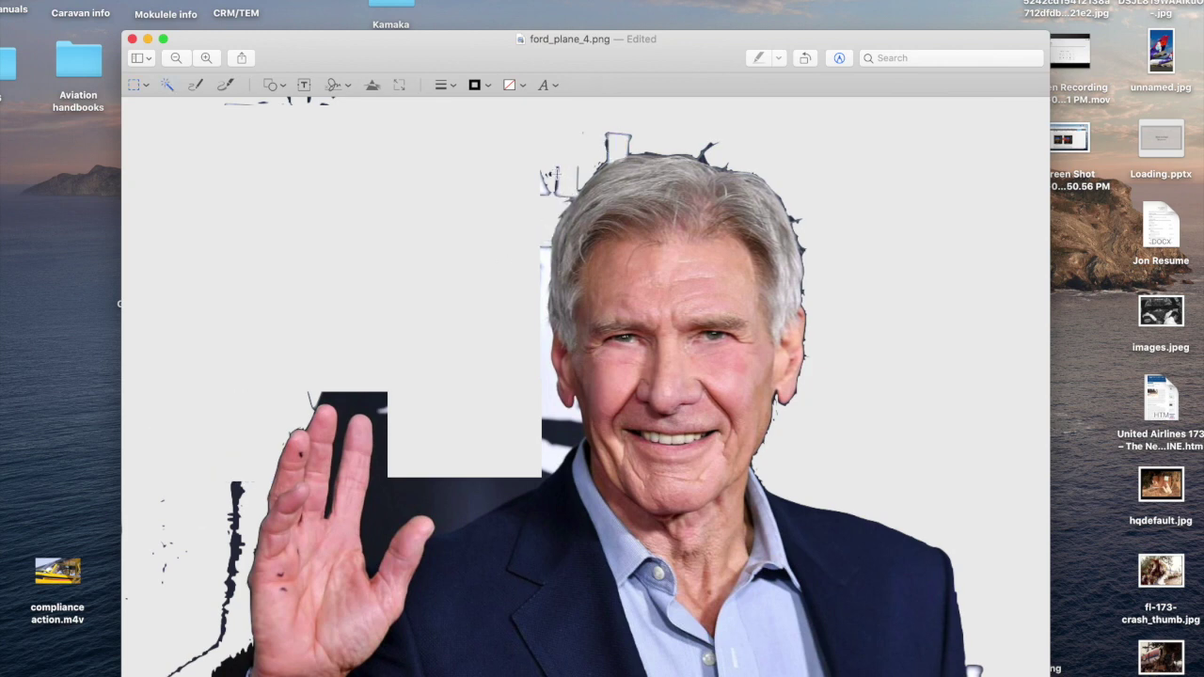
Step: Remove the dark backdrop between the waving hand and jacket and the remnants beside the neck with Instant Alpha
mouse_move(377, 503)
mouse_down()
mouse_move(464, 492)
mouse_move(451, 496)
mouse_up()
drag(557, 456, 557, 456)
mouse_move(570, 431)
mouse_down()
mouse_move(552, 443)
mouse_move(544, 412)
mouse_up()
key(BackSpace)
key(BackSpace)
key(BackSpace)
key(BackSpace)
Step: Clear more backdrop and lettering remnants around the hair and beside the collar with Instant Alpha
mouse_move(608, 151)
mouse_down()
mouse_move(592, 131)
mouse_move(622, 139)
mouse_up()
key(BackSpace)
key(BackSpace)
mouse_move(209, 468)
mouse_down()
mouse_move(228, 536)
mouse_move(212, 485)
mouse_up()
key(BackSpace)
click(609, 143)
drag(565, 175, 584, 152)
click(562, 180)
key(BackSpace)
key(BackSpace)
key(BackSpace)
key(BackSpace)
drag(540, 423, 540, 423)
key(Delete)
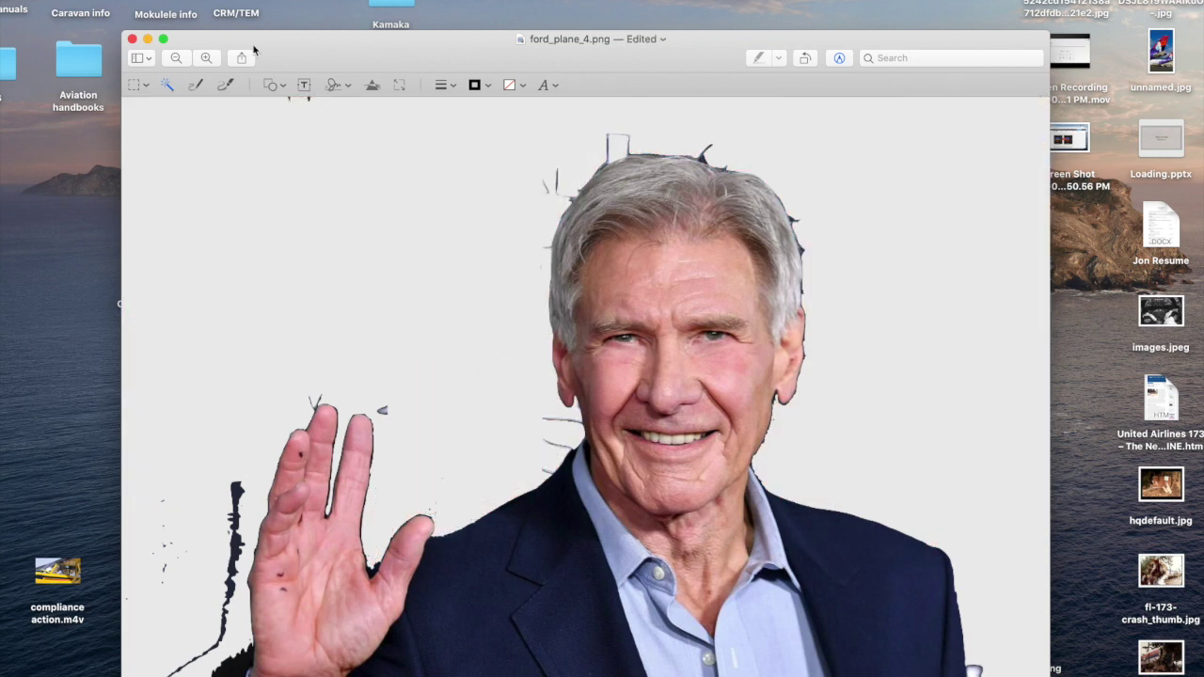
Step: Outline the dark strip along the outer side of the waving hand with Smart Lasso and delete it
click(145, 86)
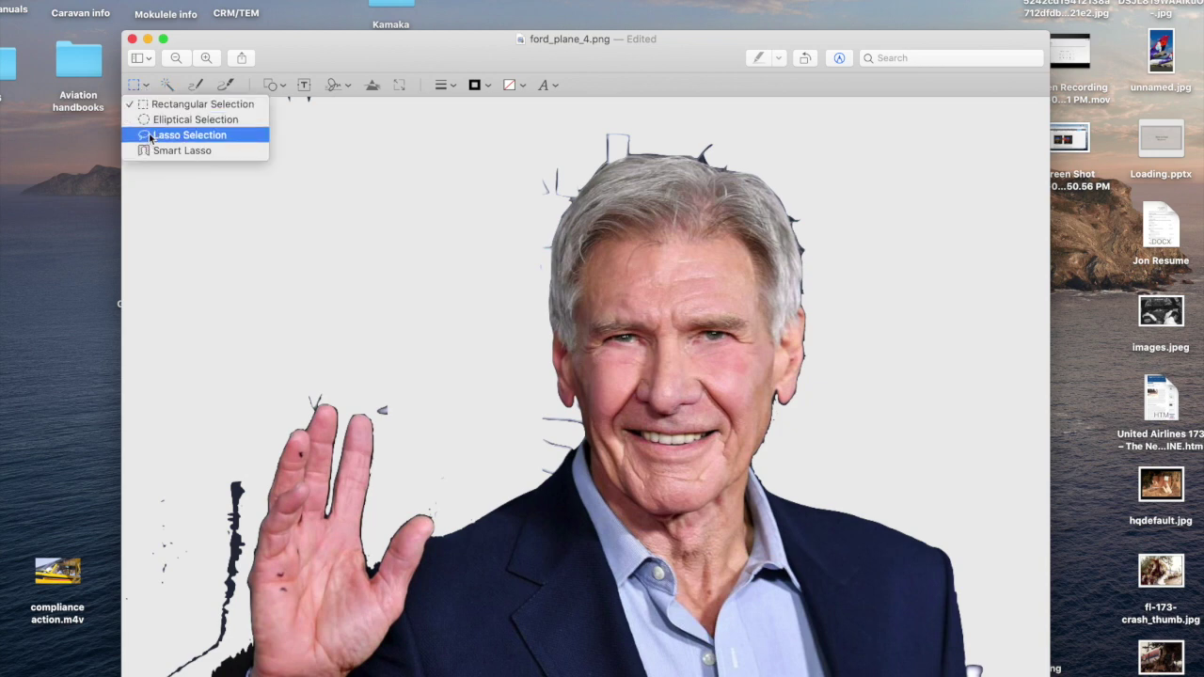
click(188, 136)
click(148, 86)
click(158, 151)
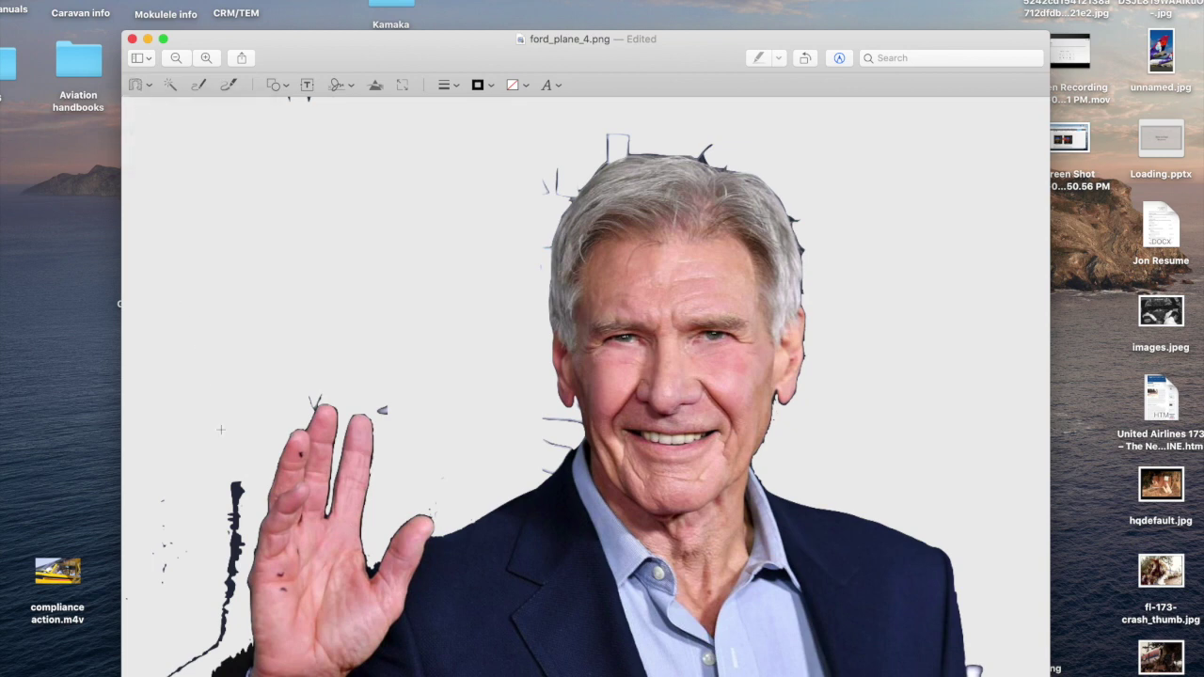
mouse_move(242, 647)
mouse_down()
mouse_move(245, 452)
mouse_move(267, 412)
mouse_move(278, 417)
mouse_move(250, 428)
mouse_move(209, 508)
mouse_move(169, 673)
mouse_up()
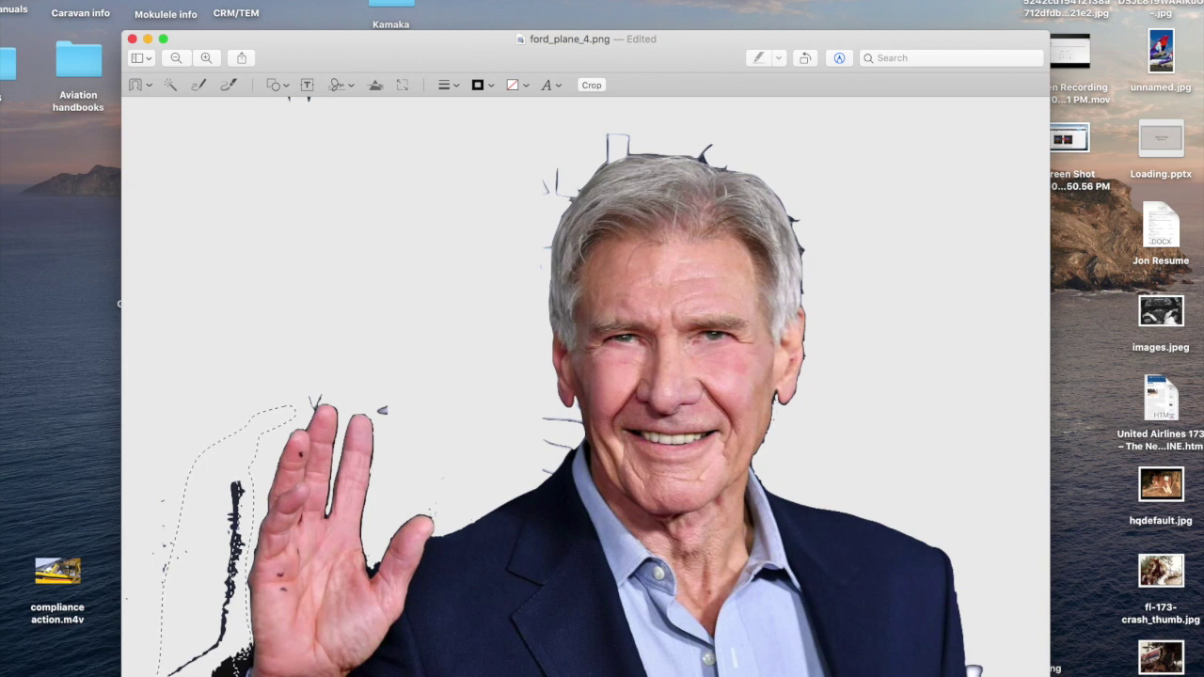
key(Delete)
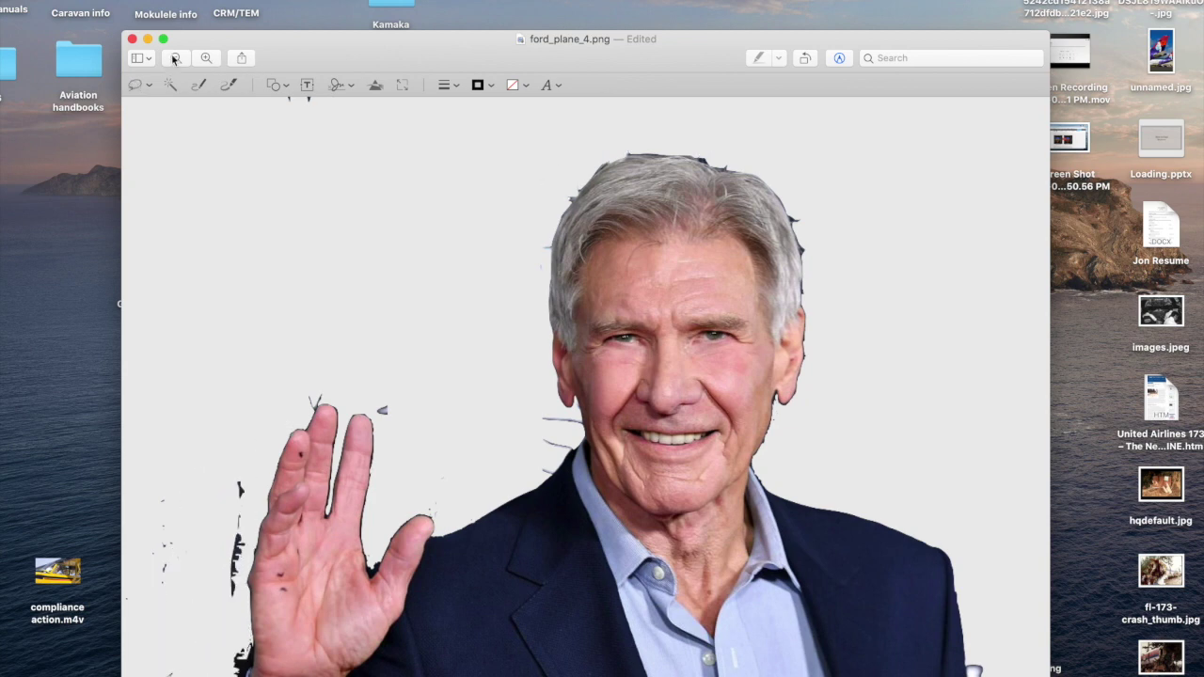
Step: Outline and delete the stray lines beside the neck and the small fragment near the raised fingertips with the lasso
click(206, 59)
click(205, 59)
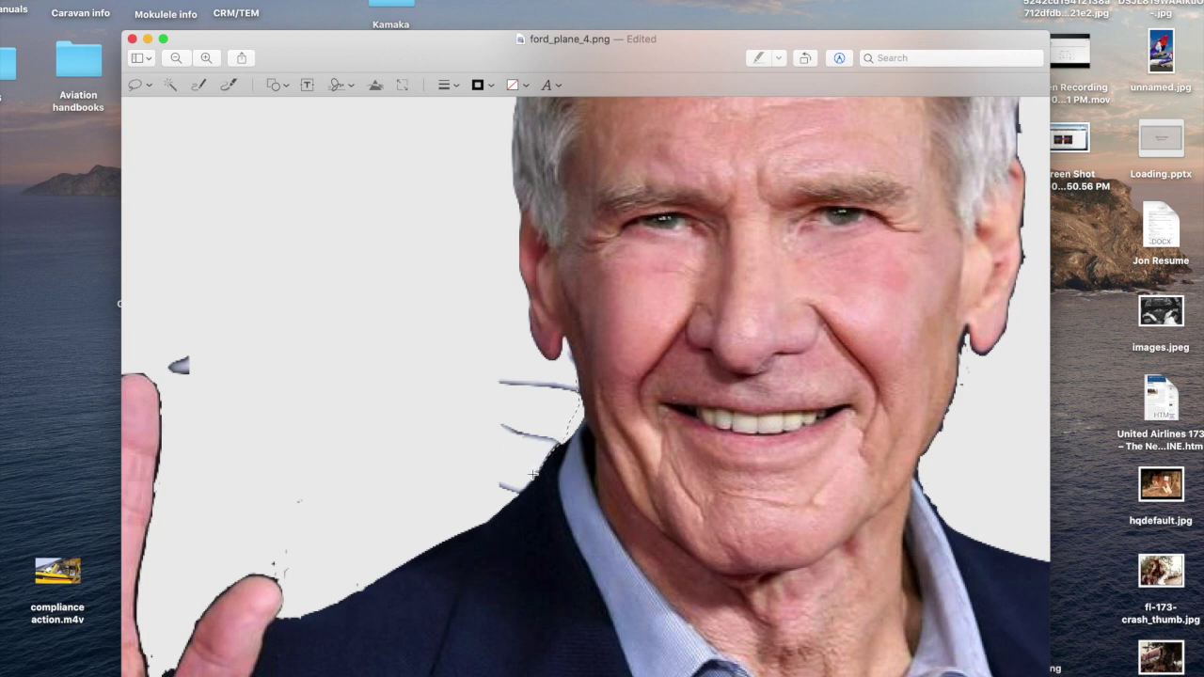
mouse_move(476, 497)
mouse_down()
mouse_move(460, 428)
mouse_move(512, 369)
mouse_move(579, 383)
mouse_up()
key(Delete)
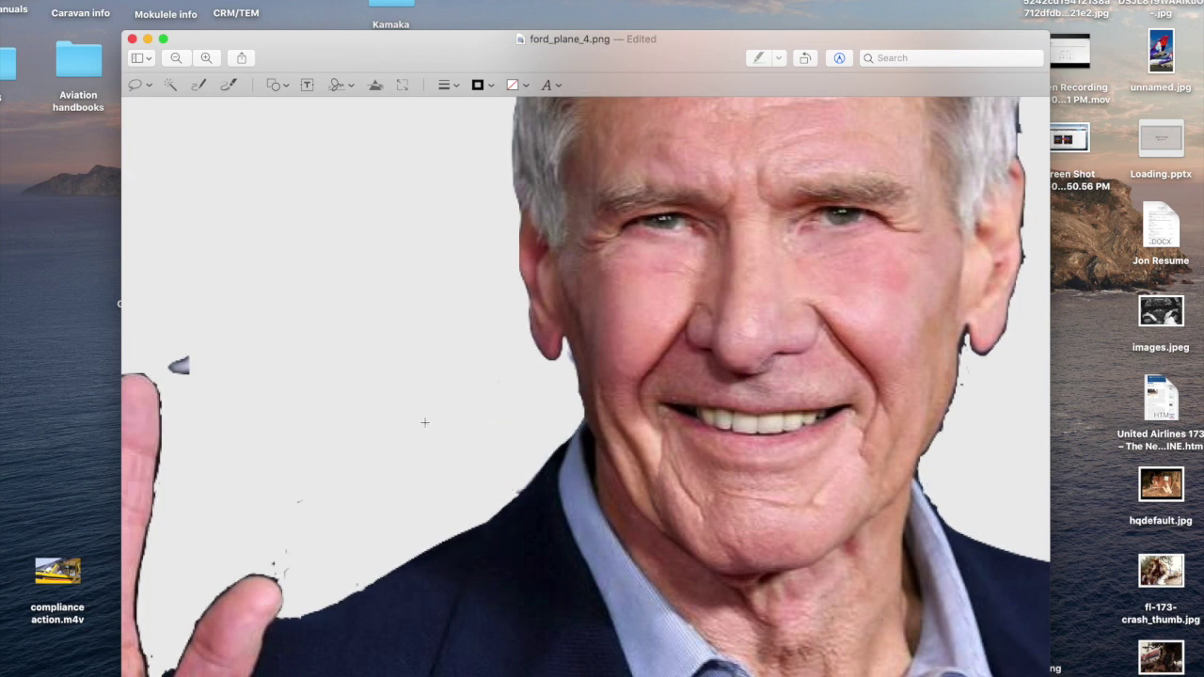
drag(173, 340, 171, 353)
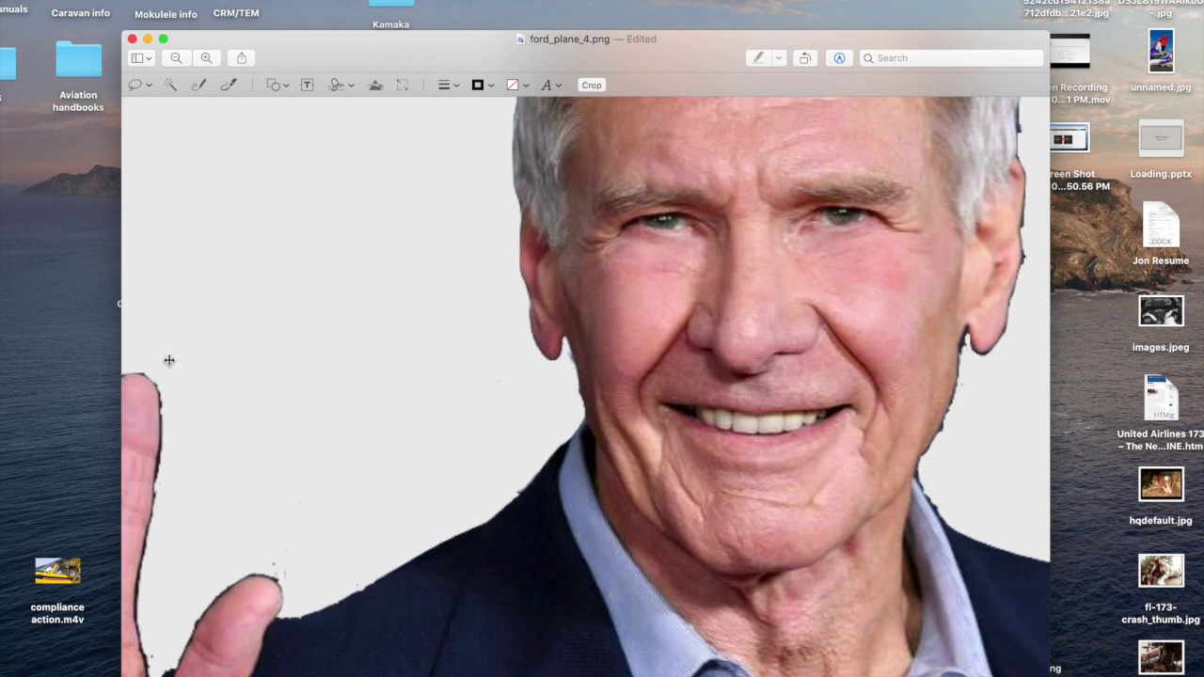
Step: Outline and delete the small specks around and above the raised thumb with the lasso
key(Delete)
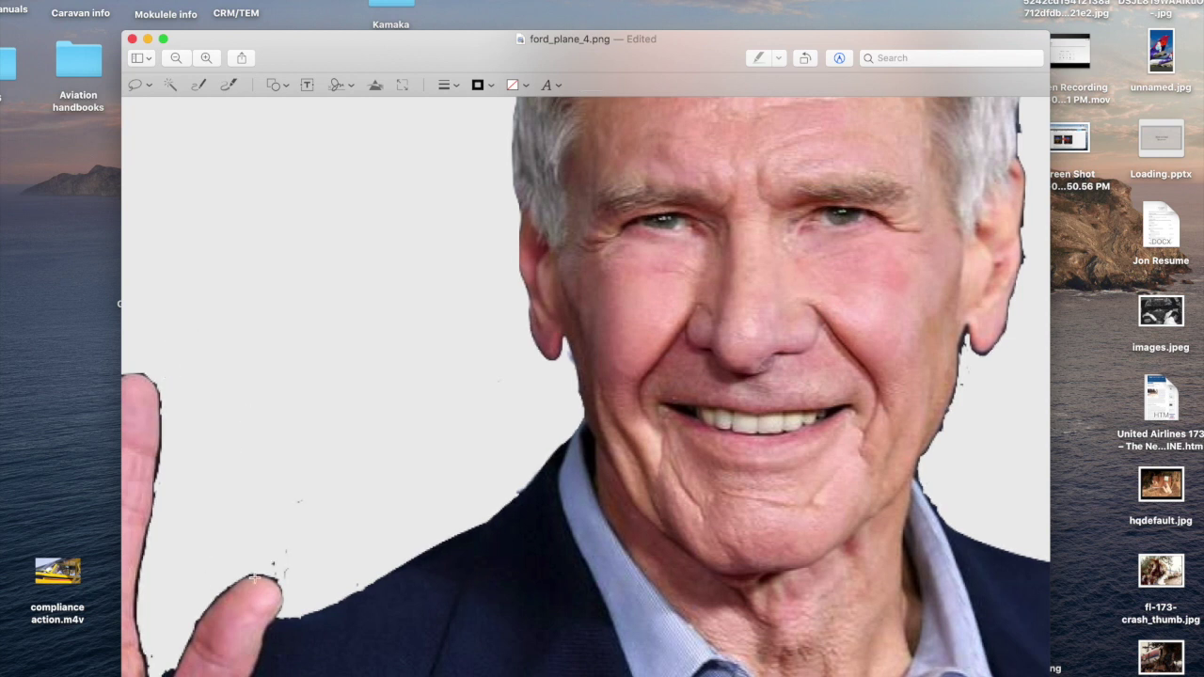
drag(265, 570, 263, 572)
key(Delete)
drag(269, 462, 295, 453)
key(Delete)
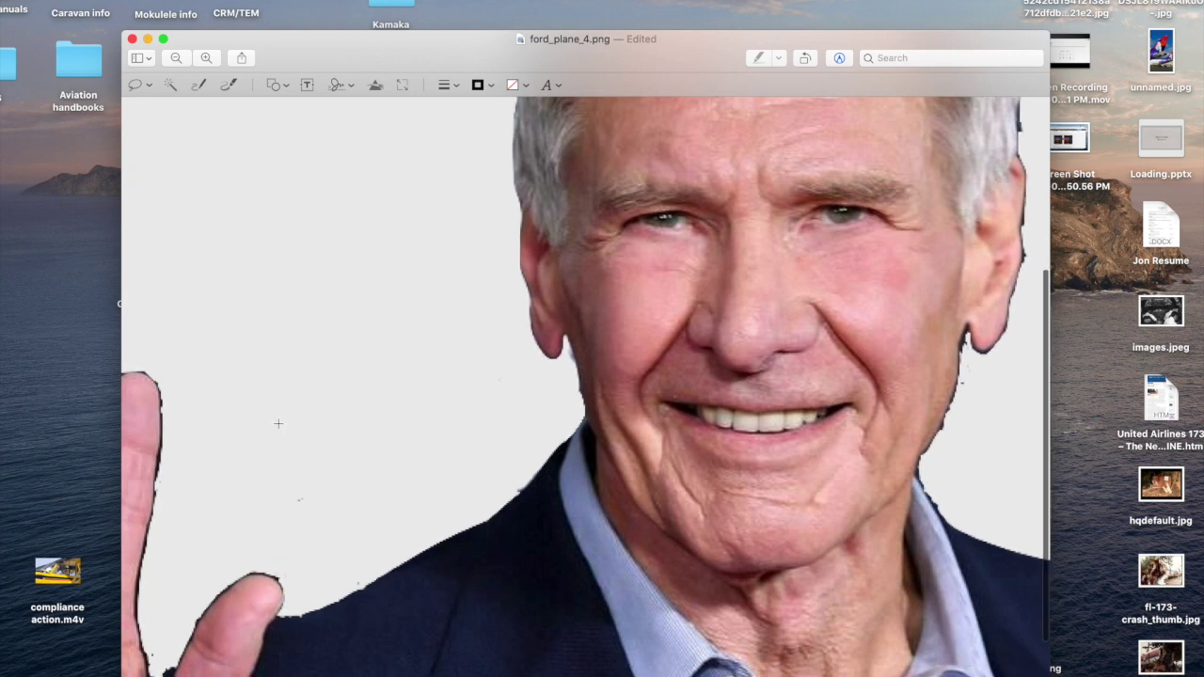
Step: Outline the spiky dark remnant above the tallest fingertip with the lasso and delete it
scroll(280, 442, left, 5)
scroll(281, 442, down, 3)
scroll(279, 424, down, 2)
scroll(279, 425, left, 3)
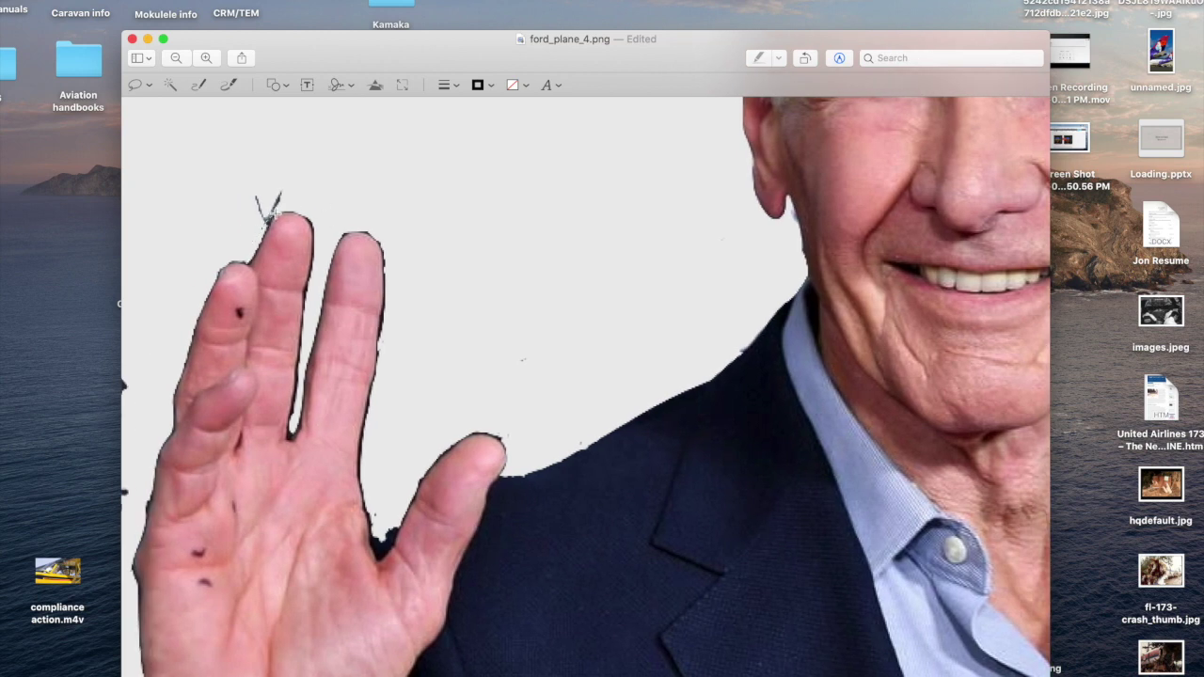
drag(244, 225, 268, 223)
key(Delete)
Step: Remove the dark patch between the thumb and palm and the specks around it with Instant Alpha
drag(388, 545, 388, 546)
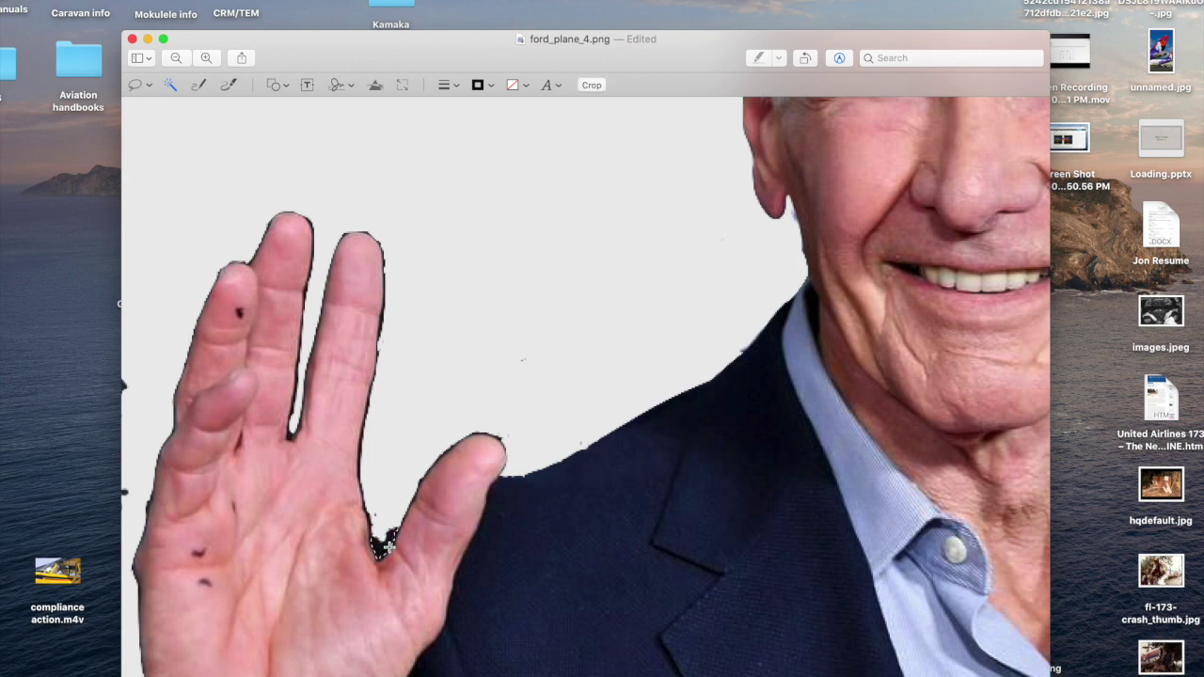
key(Delete)
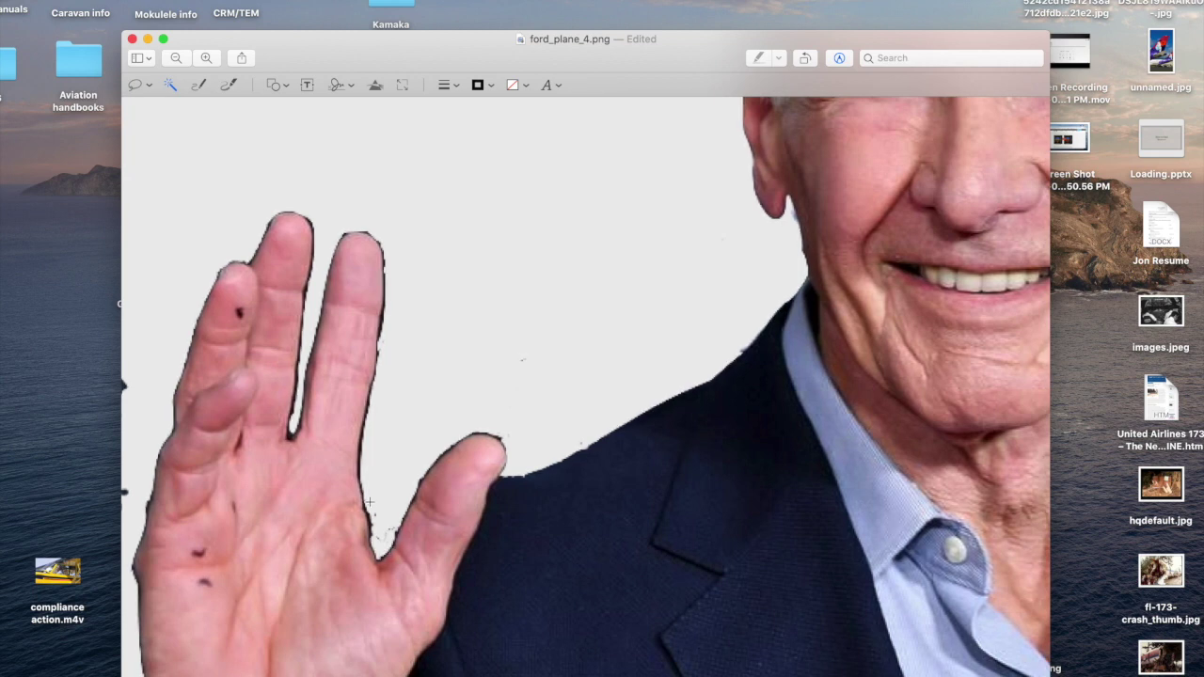
drag(377, 535, 380, 498)
key(Delete)
key(Delete)
key(Delete)
key(Delete)
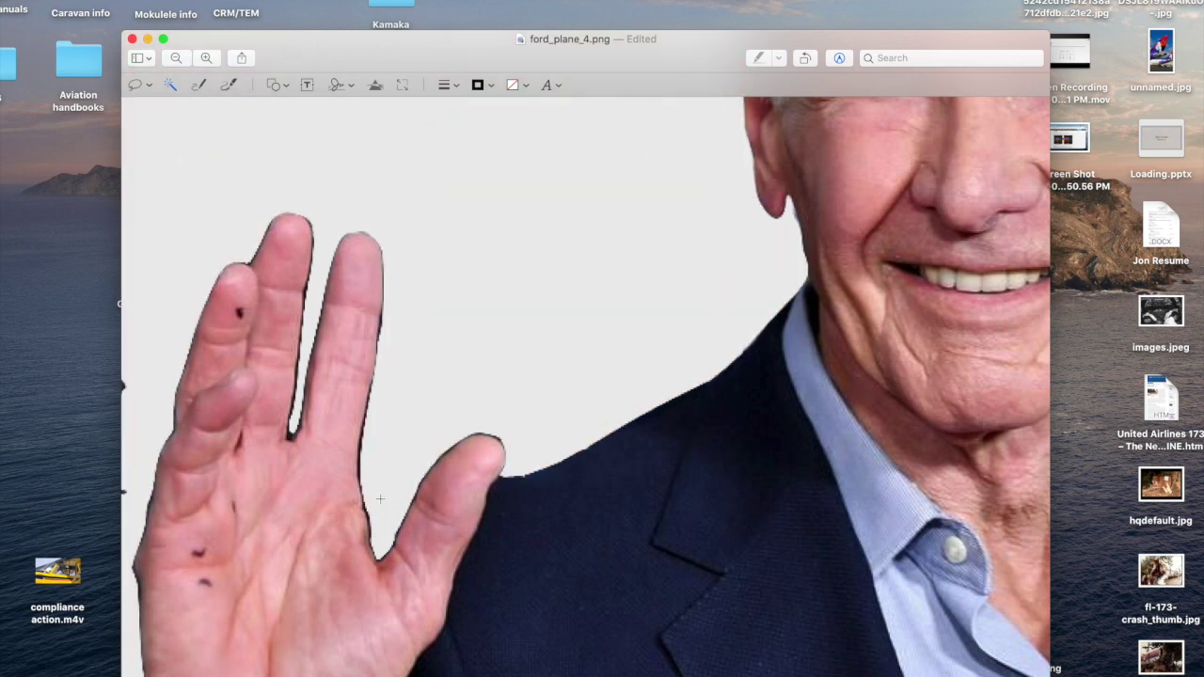
Step: Delete the dark fragments and specks on the outer side of the waving hand using rectangular selections
scroll(380, 499, left, 5)
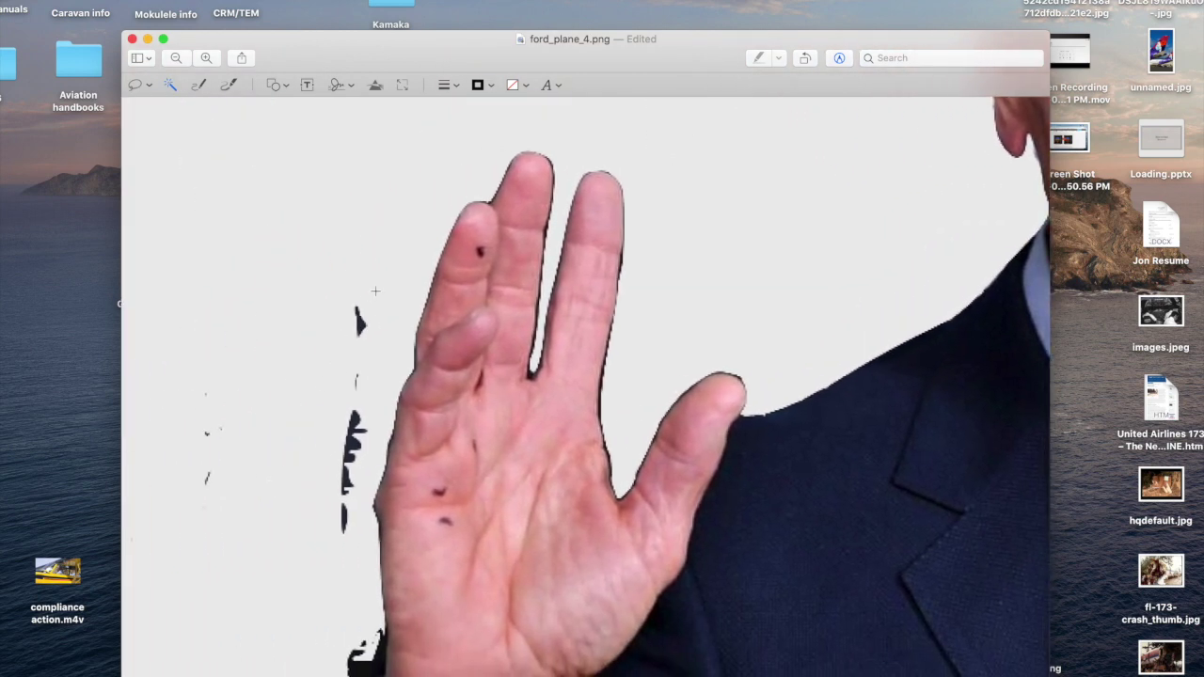
click(148, 90)
click(146, 101)
mouse_move(348, 266)
mouse_down()
mouse_move(356, 334)
mouse_move(365, 363)
mouse_move(375, 359)
mouse_move(367, 419)
mouse_move(319, 511)
mouse_move(316, 548)
mouse_up()
click(374, 359)
key(Delete)
mouse_move(188, 269)
mouse_down()
mouse_move(168, 361)
mouse_move(252, 489)
mouse_move(255, 570)
mouse_up()
key(Delete)
Step: Delete the curved dark remnant away from the waving hand's wrist using a rectangular selection
scroll(257, 565, down, 5)
drag(263, 517, 124, 676)
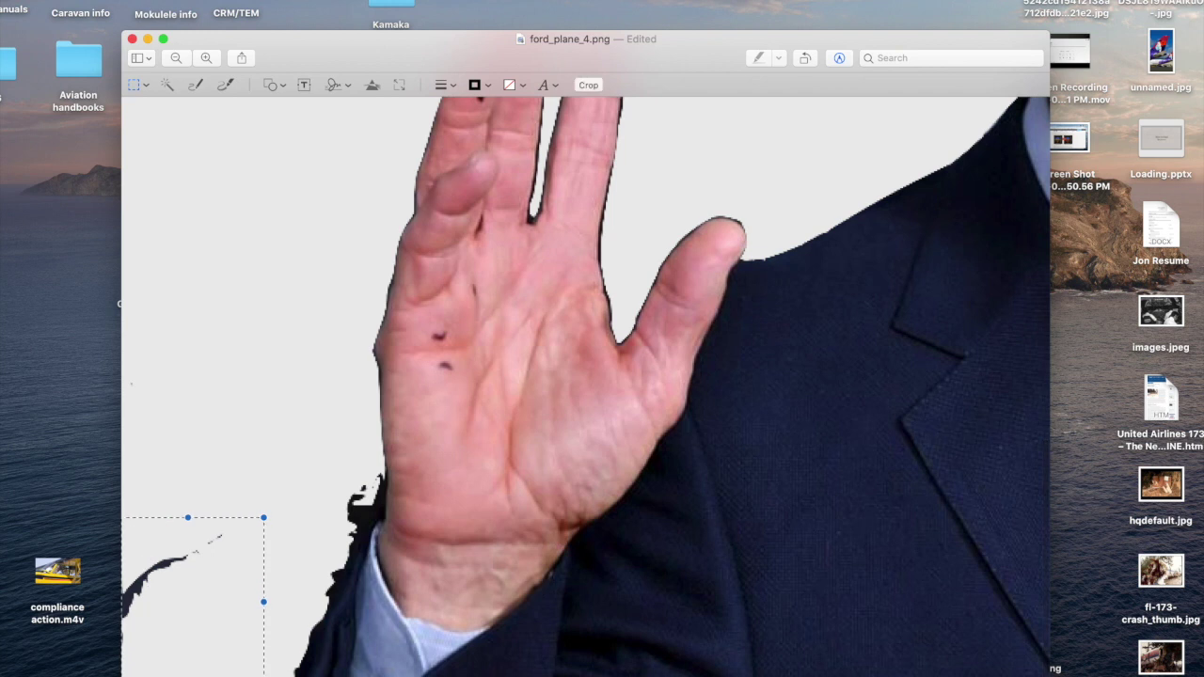
key(Delete)
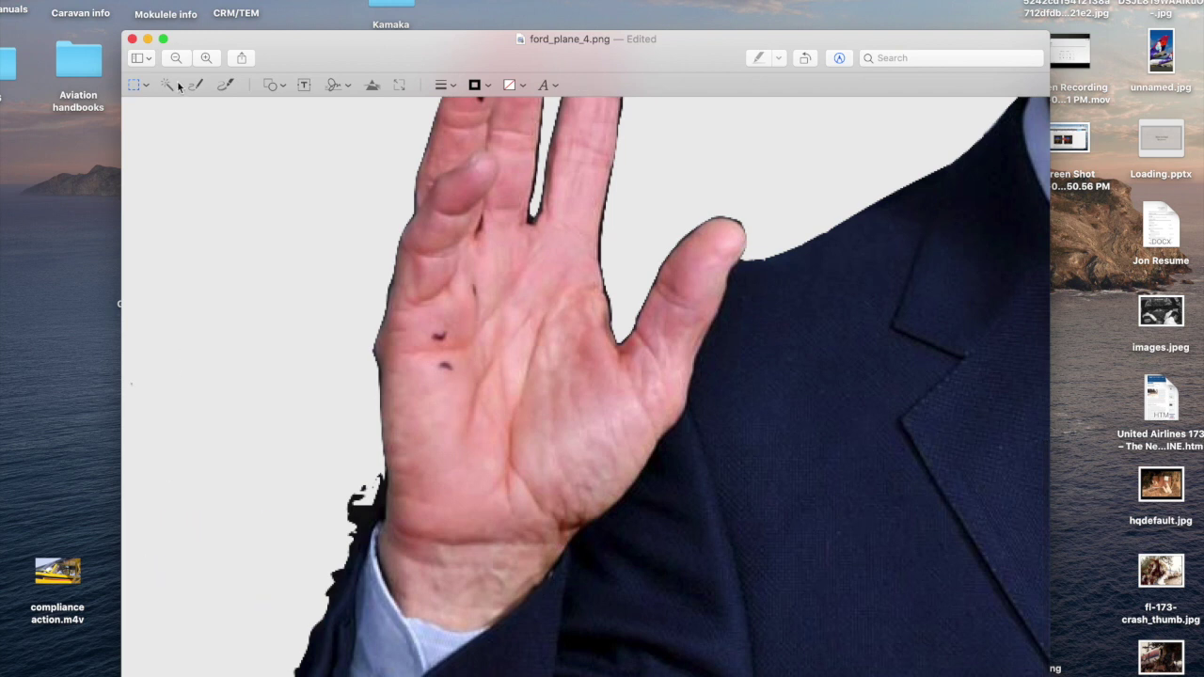
Step: Remove the dark backdrop along the outer edge of the raised arm's cuff and sleeve with Instant Alpha
mouse_move(367, 515)
mouse_down()
mouse_move(355, 503)
mouse_move(368, 508)
mouse_up()
key(Delete)
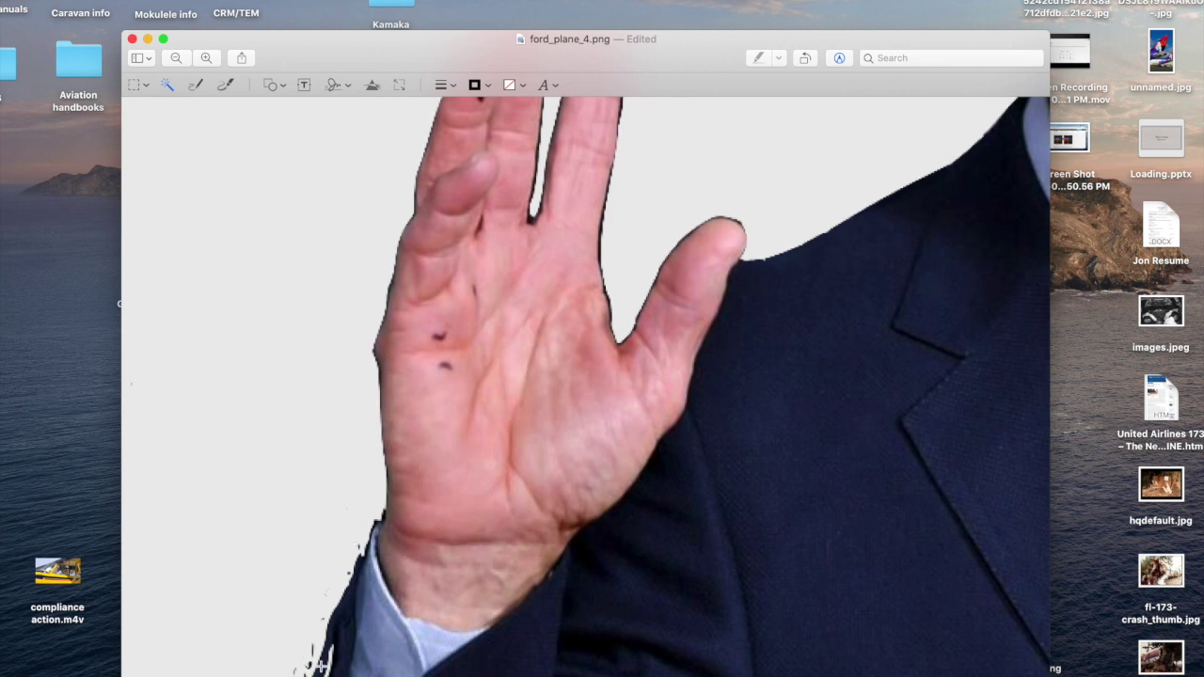
drag(320, 666, 321, 664)
key(Delete)
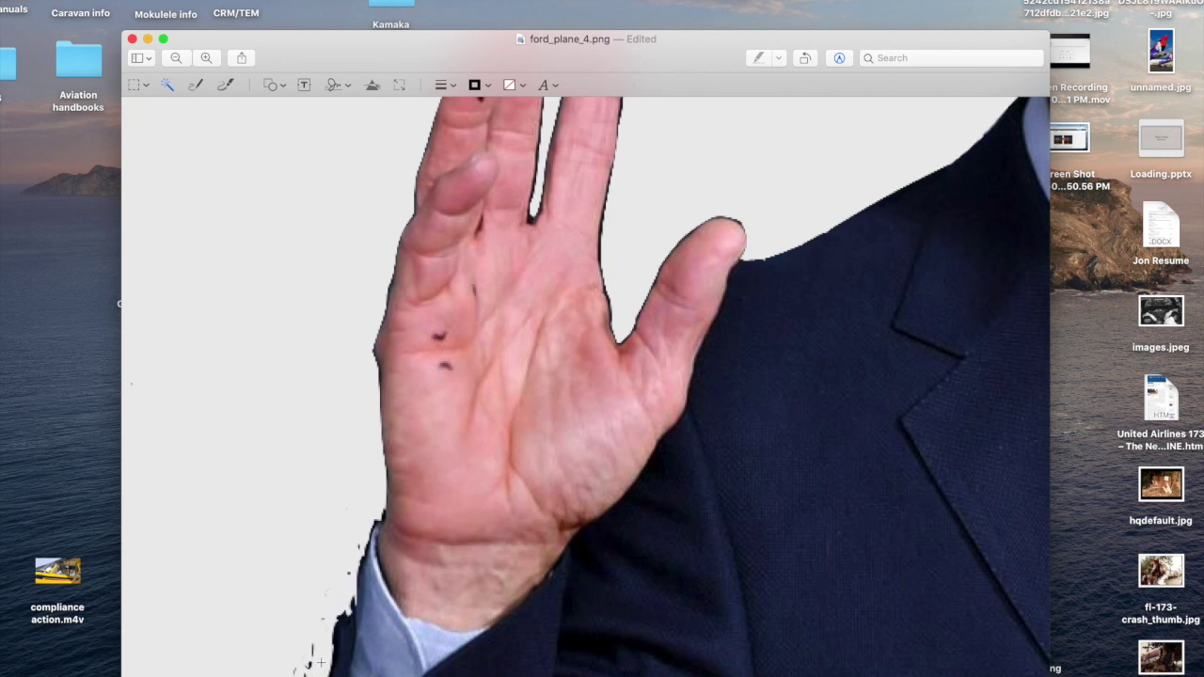
Step: Delete the dark fragments and specks beside the raised arm's lower sleeve and cuff using rectangular selections
drag(348, 53, 317, 0)
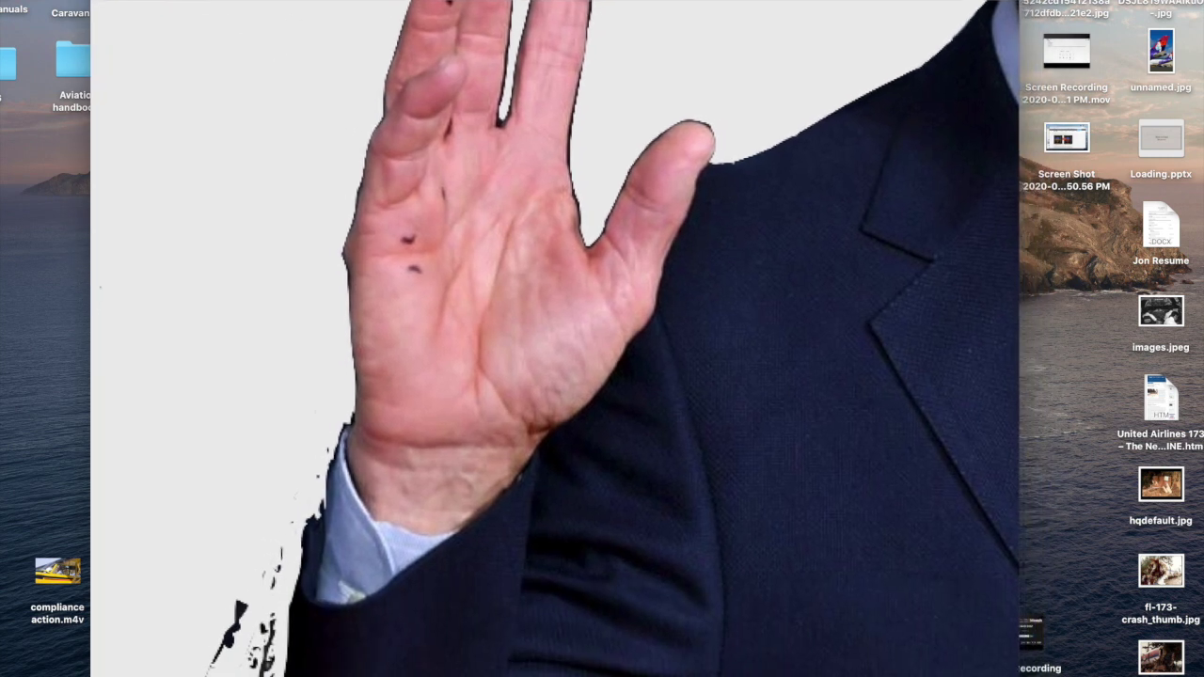
click(113, 2)
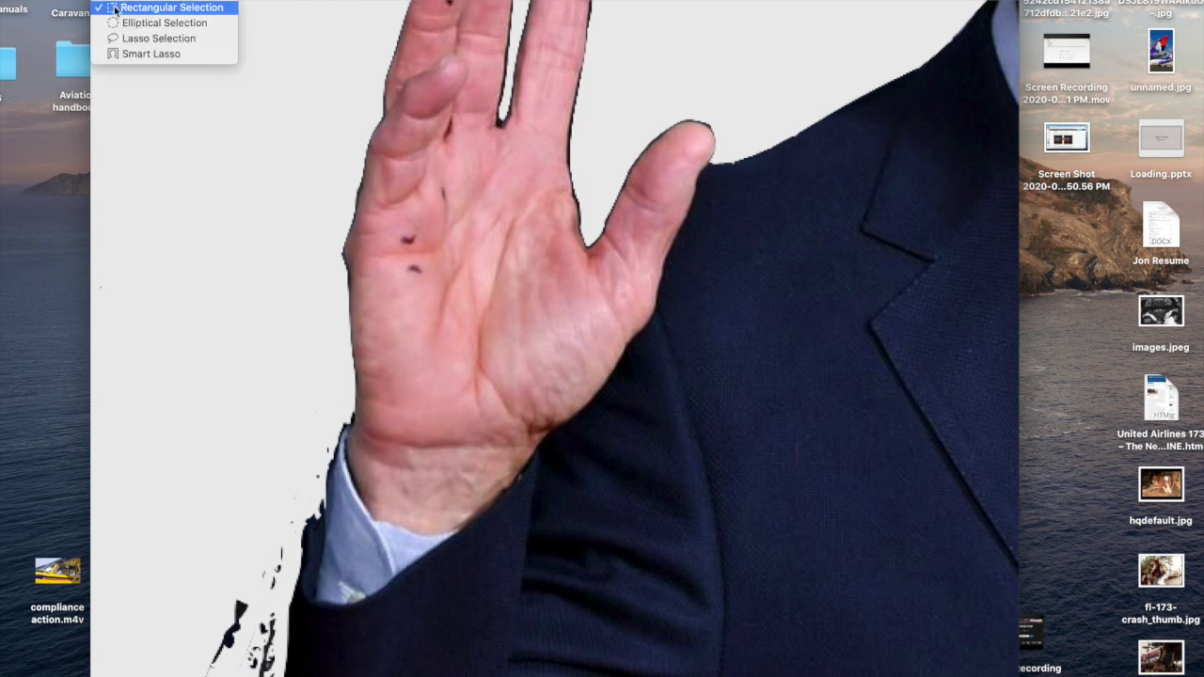
click(121, 36)
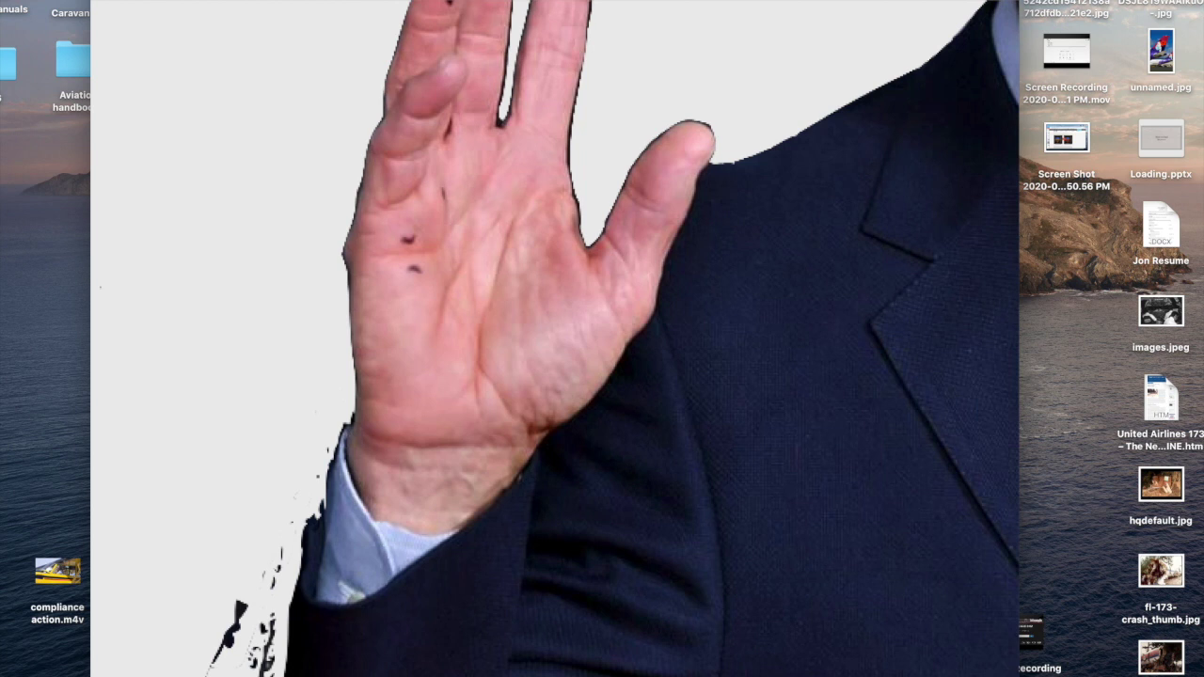
scroll(273, 658, down, 2)
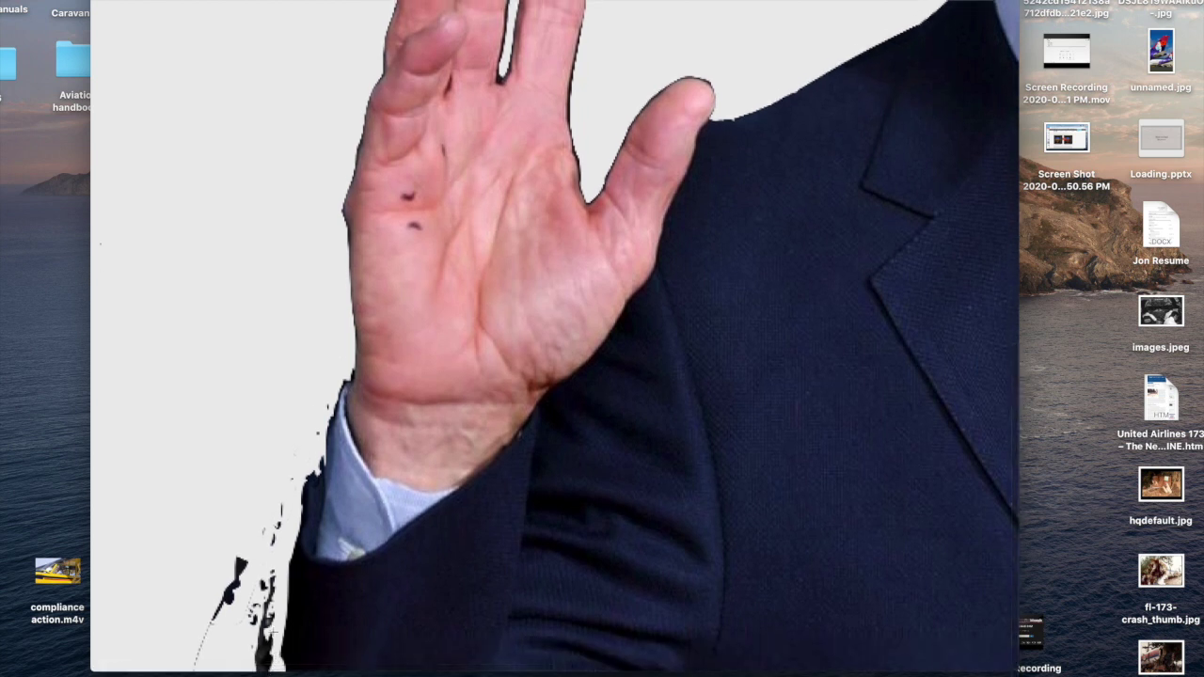
mouse_move(277, 664)
mouse_down()
mouse_move(273, 494)
mouse_move(151, 557)
mouse_up()
key(BackSpace)
drag(276, 556, 218, 487)
key(BackSpace)
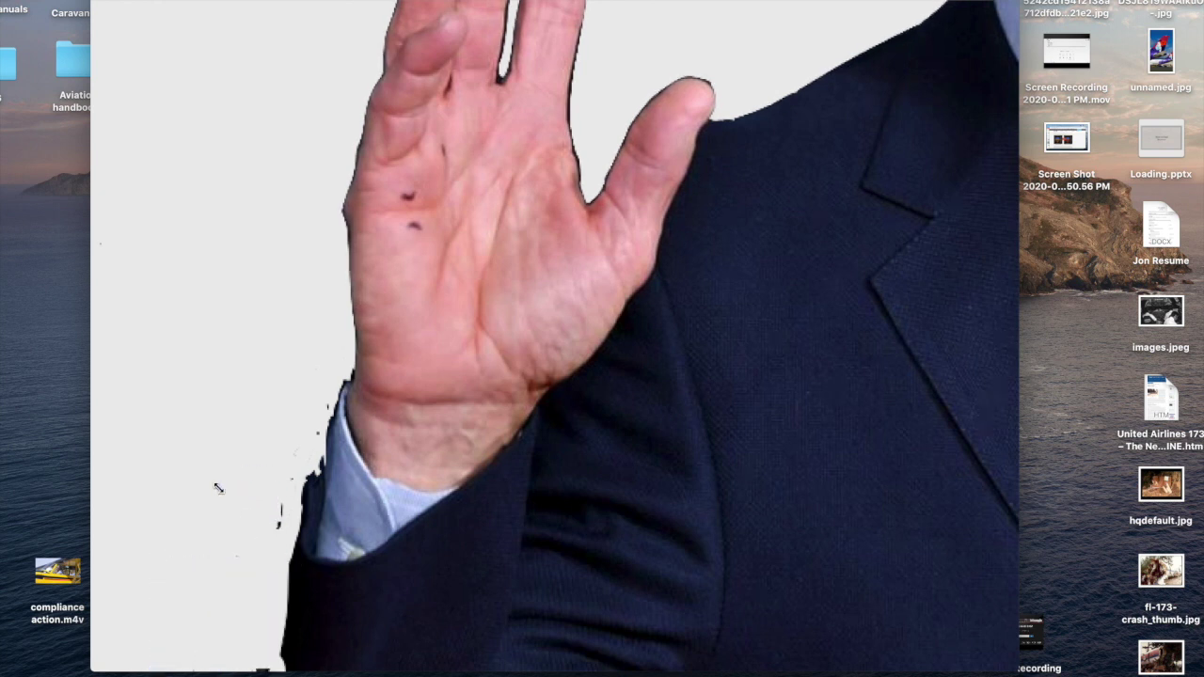
mouse_move(295, 464)
mouse_down()
mouse_move(273, 550)
mouse_move(251, 559)
mouse_move(253, 548)
mouse_up()
key(BackSpace)
Step: Outline the stray wisps along the hair's edge on the waving-hand side with Lasso Selection and delete them
scroll(313, 441, right, 5)
scroll(312, 441, up, 5)
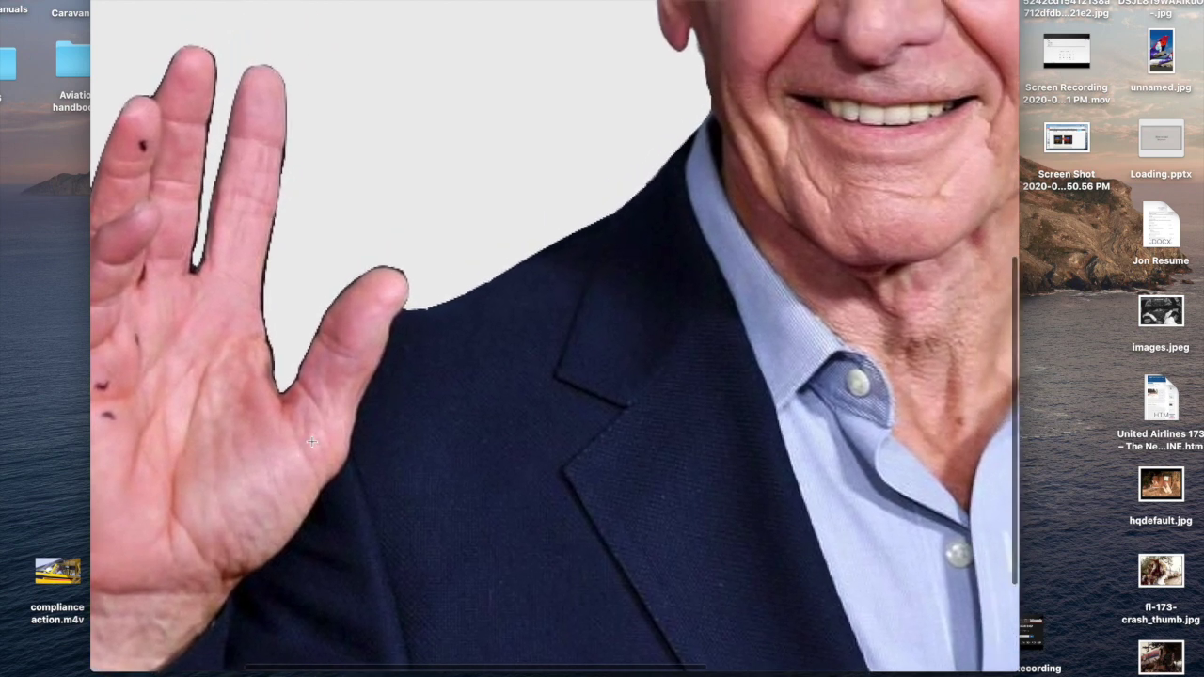
scroll(311, 441, up, 10)
scroll(311, 441, right, 6)
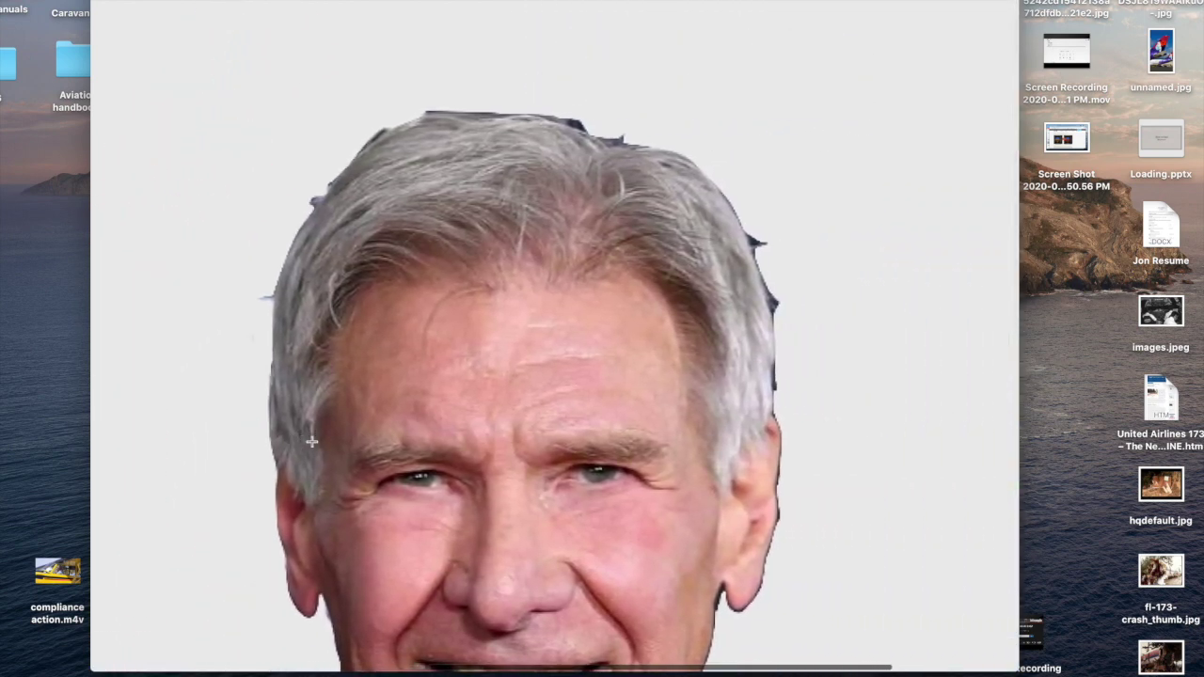
drag(281, 0, 271, 1)
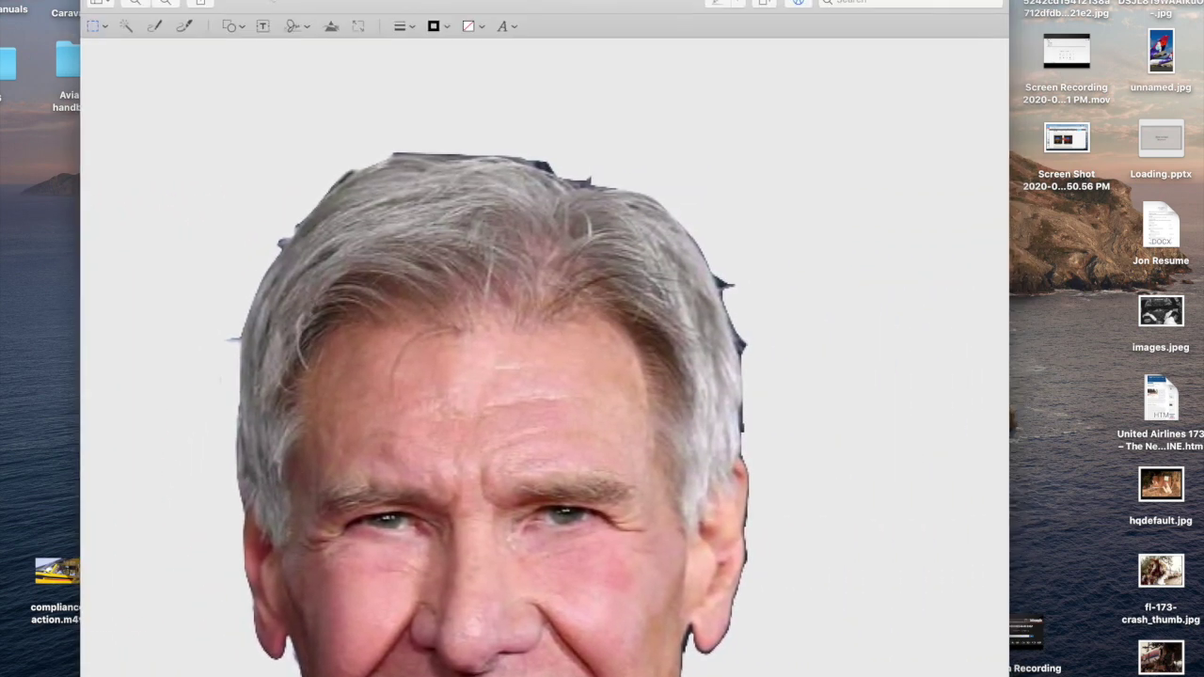
click(106, 29)
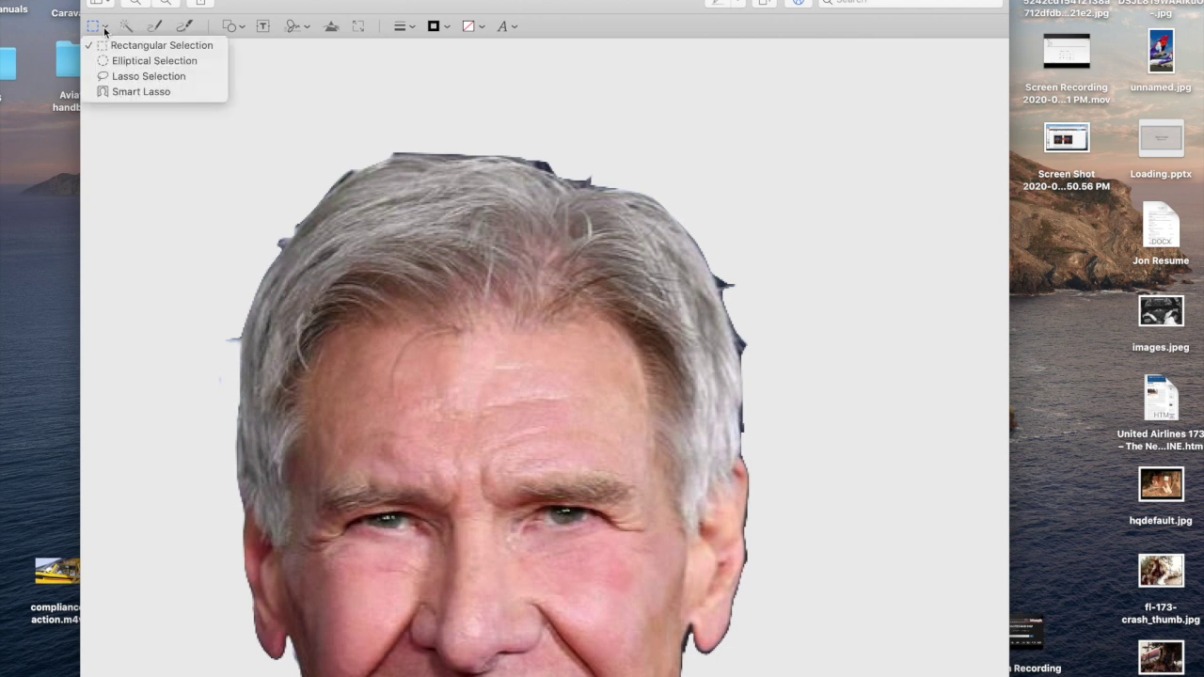
click(103, 76)
mouse_move(230, 385)
mouse_down()
mouse_move(222, 324)
mouse_move(217, 381)
mouse_move(232, 374)
mouse_up()
key(Delete)
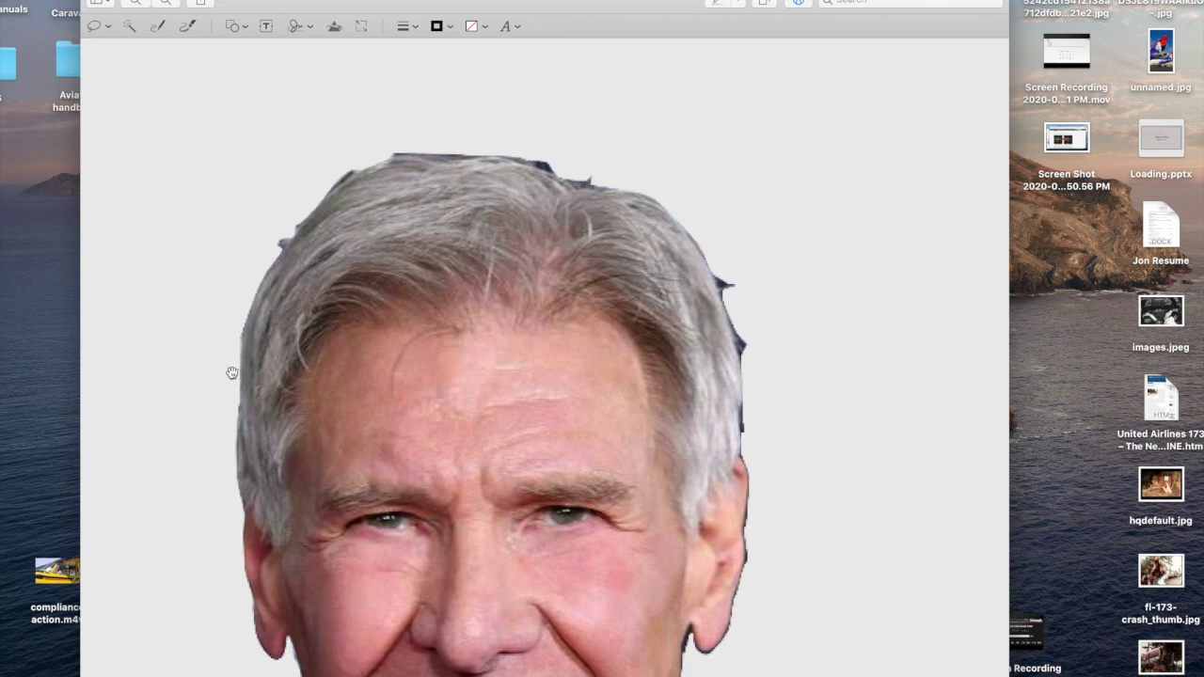
click(279, 250)
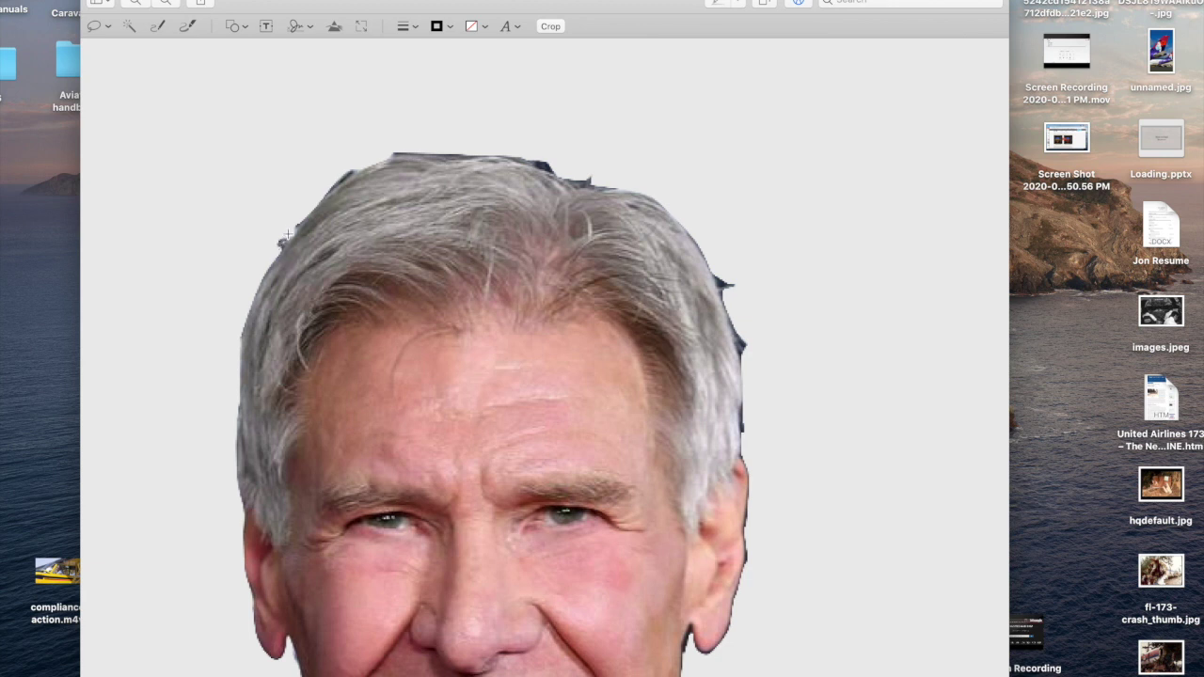
key(Delete)
Step: Clear the dark remnants on top of the hair, along its far side and beside the earlobe
drag(532, 150, 530, 151)
key(Delete)
mouse_move(712, 270)
mouse_down()
mouse_move(743, 344)
mouse_move(760, 351)
mouse_move(752, 282)
mouse_move(715, 267)
mouse_up()
key(Delete)
drag(741, 341, 740, 334)
key(Delete)
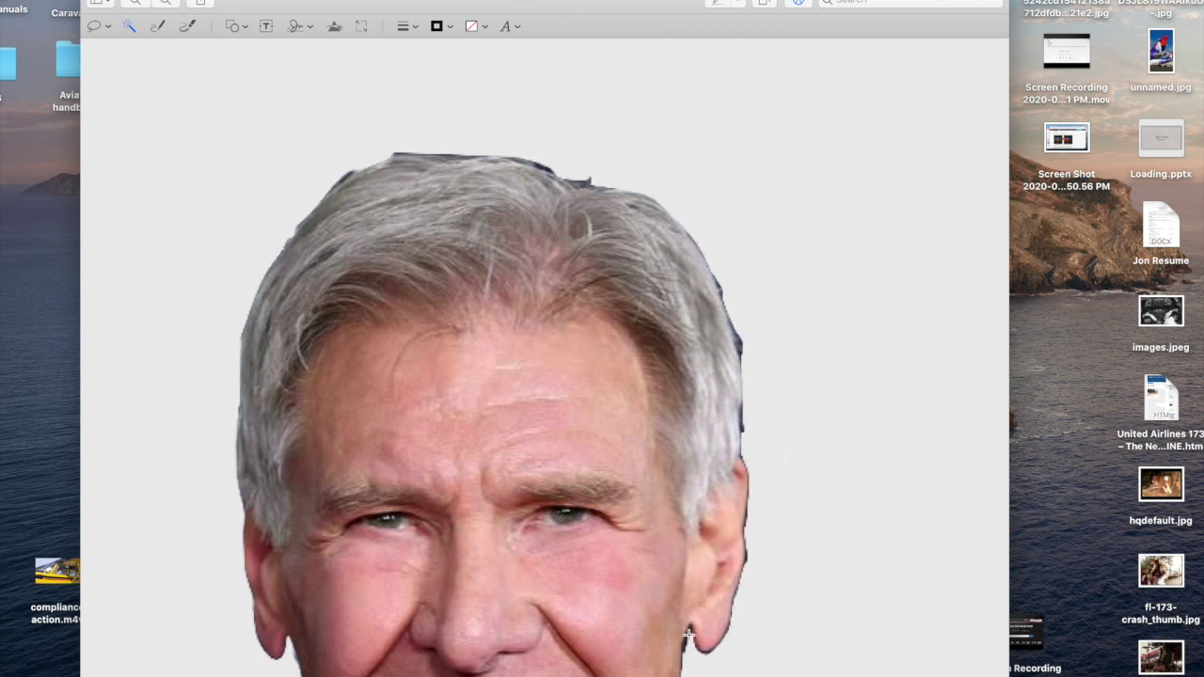
drag(690, 645, 687, 657)
key(Delete)
Step: Remove the white letter L and its leftover outline beside the lowered arm's sleeve with Instant Alpha
scroll(709, 476, down, 3)
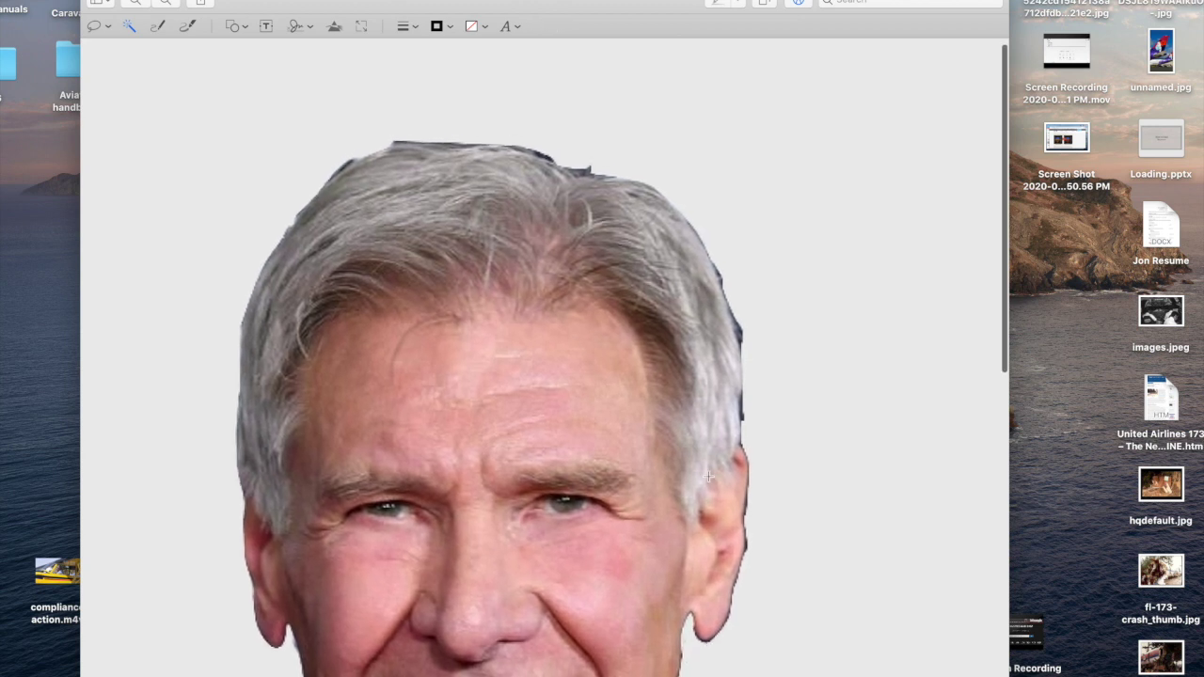
scroll(709, 477, down, 10)
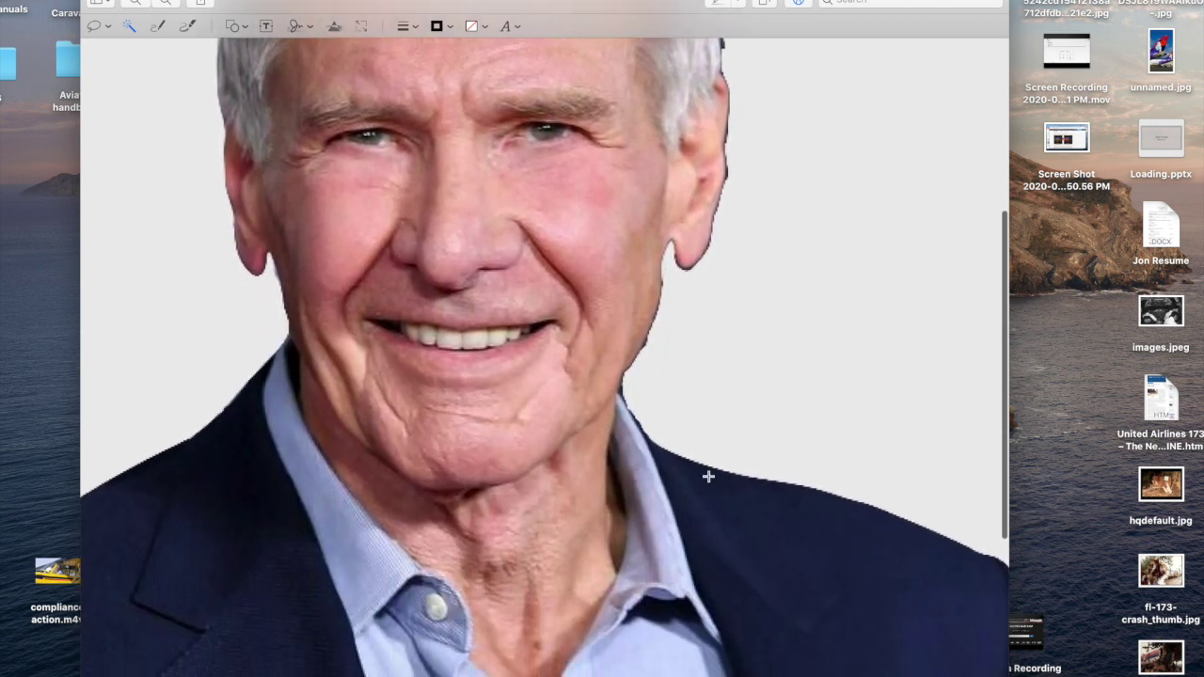
scroll(708, 477, right, 3)
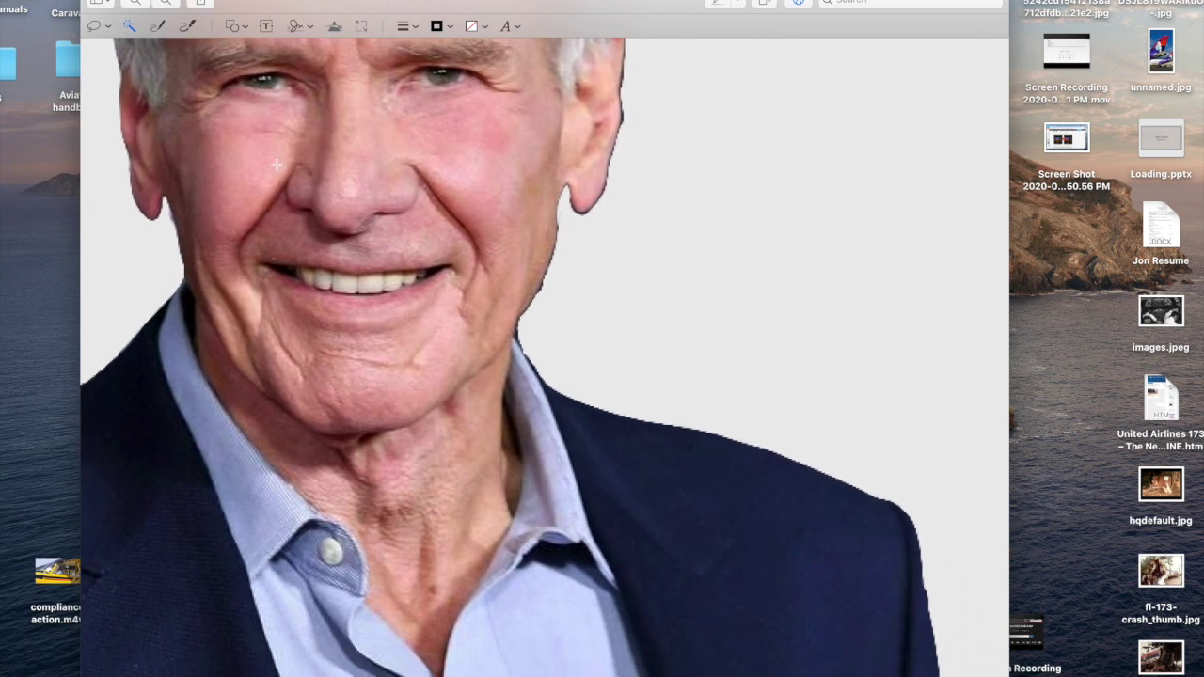
click(60, 0)
key(Escape)
scroll(717, 409, down, 10)
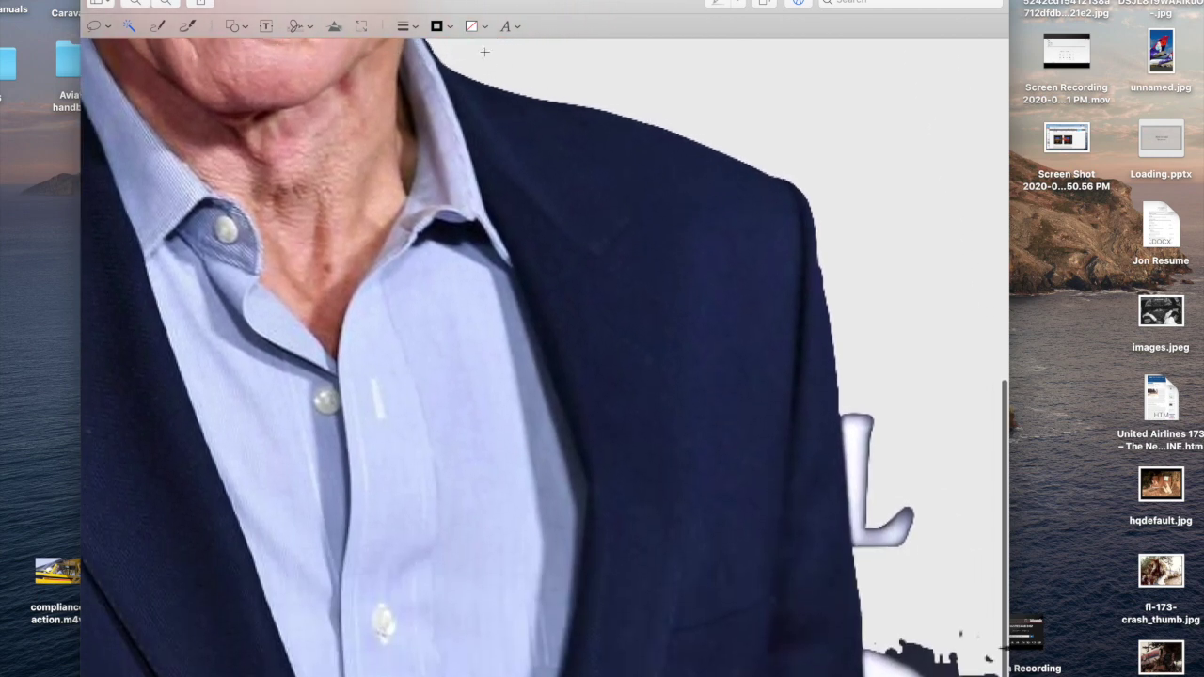
drag(863, 439, 864, 485)
key(Delete)
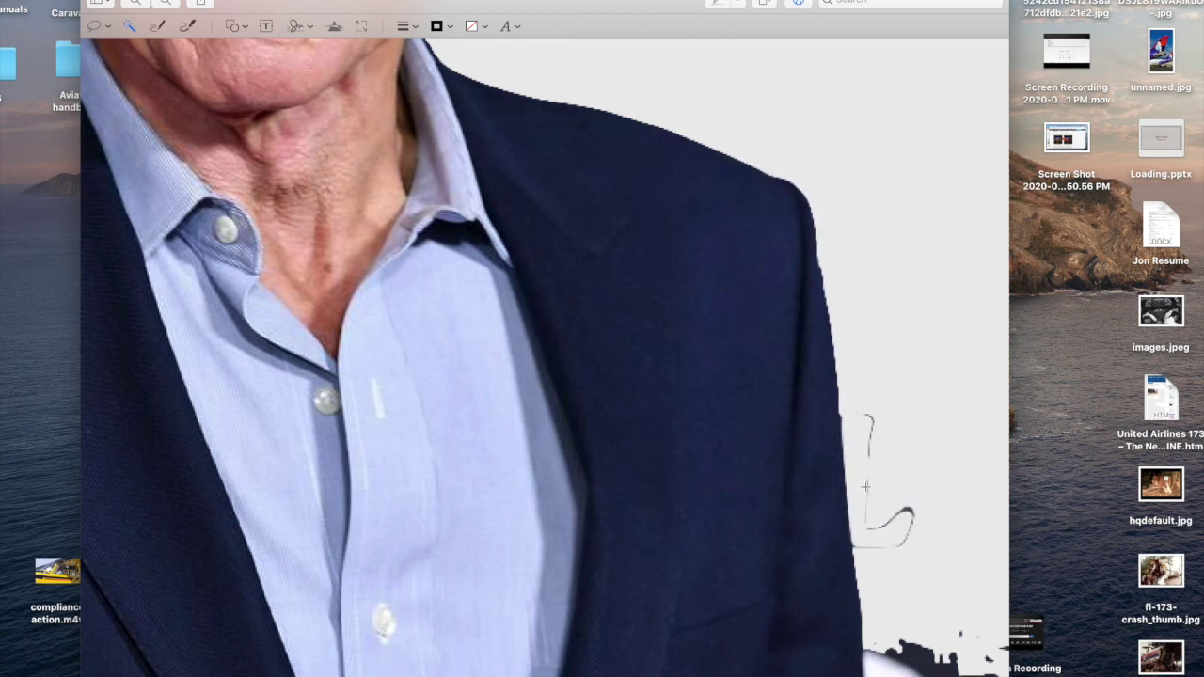
drag(858, 416, 911, 512)
key(Delete)
key(Delete)
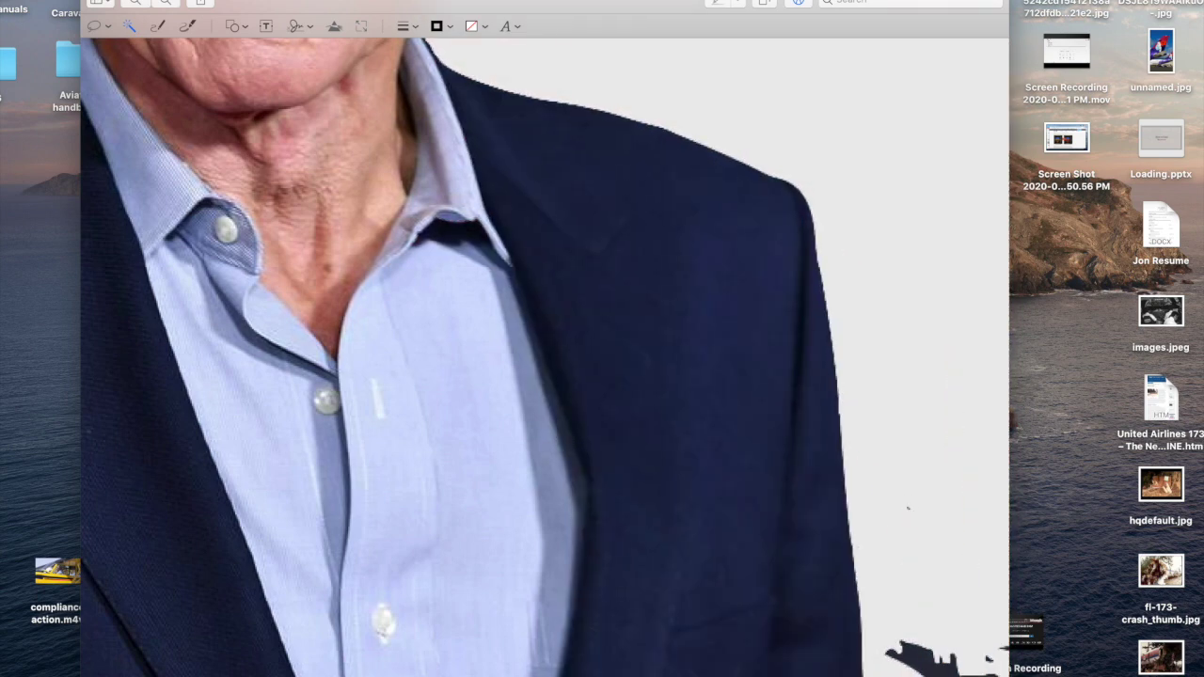
Step: Remove the ragged dark backdrop remnant beside the lower part of the lowered arm's sleeve with Instant Alpha
mouse_move(919, 664)
mouse_down()
mouse_move(926, 671)
mouse_move(898, 671)
mouse_move(897, 654)
mouse_up()
key(Delete)
key(Delete)
click(898, 654)
key(Delete)
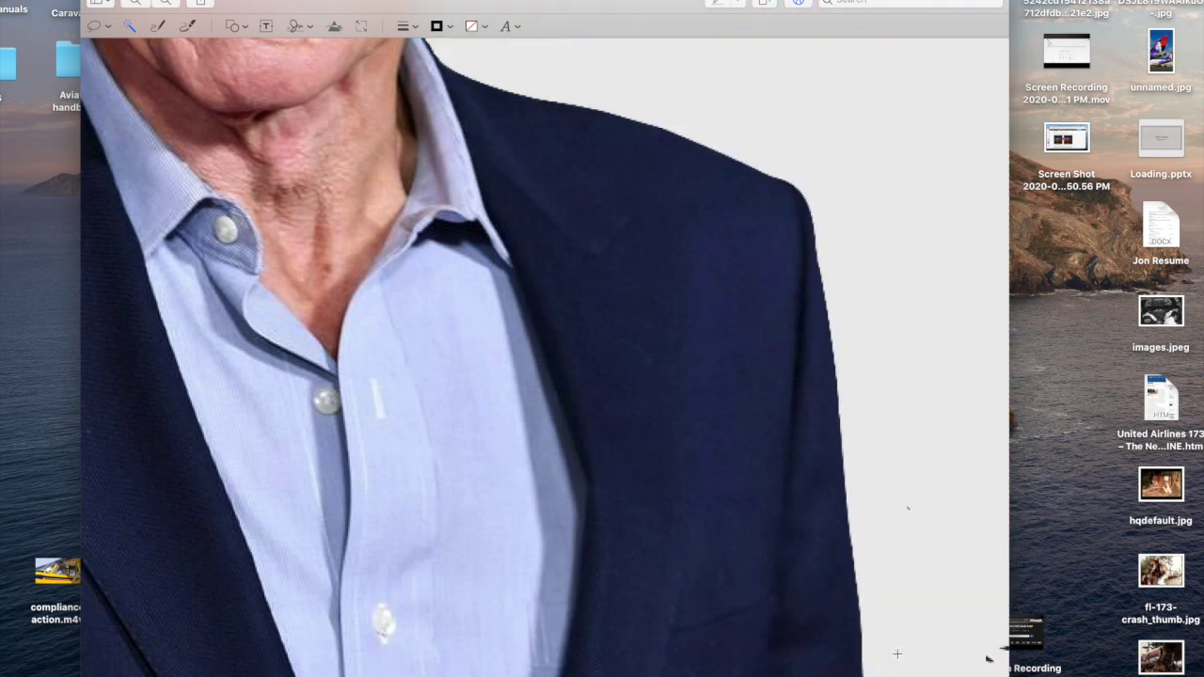
Step: Try to clear the last two small specks beside the lowered arm's sleeve with Instant Alpha
drag(974, 651, 998, 654)
key(Delete)
mouse_move(925, 503)
mouse_down()
mouse_move(941, 550)
mouse_move(907, 505)
mouse_up()
key(Delete)
Step: Enclose the remaining specks beside the lowered arm's sleeve in a rectangular selection and delete them
click(99, 3)
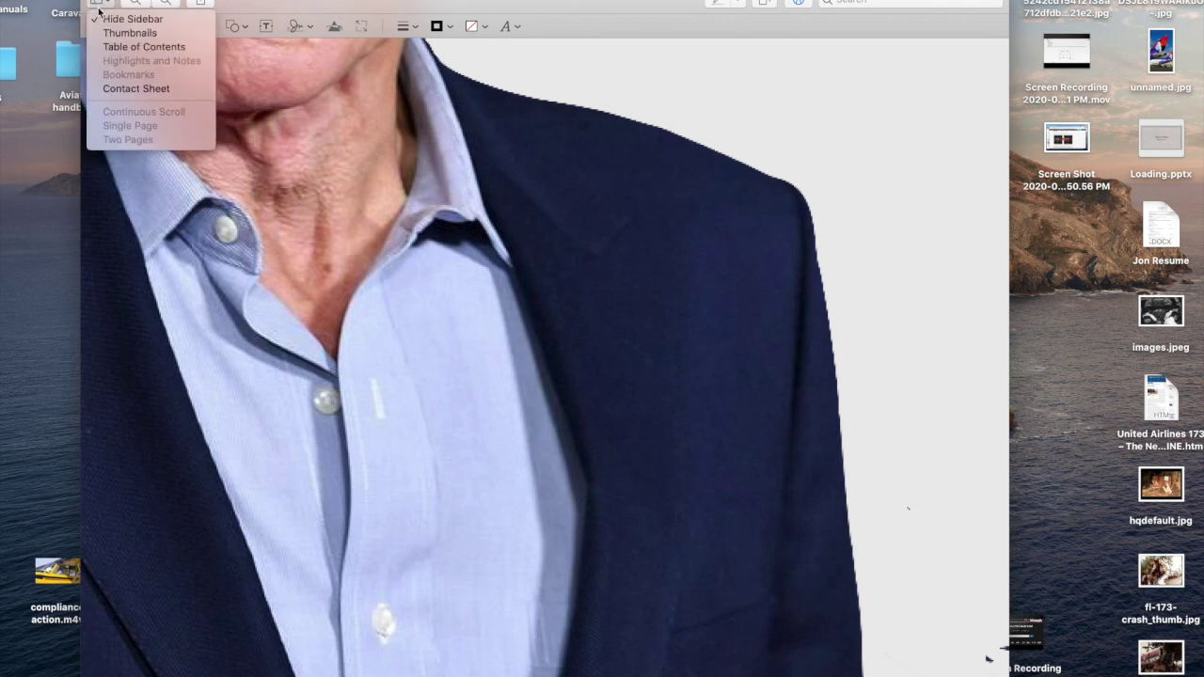
click(103, 3)
click(94, 30)
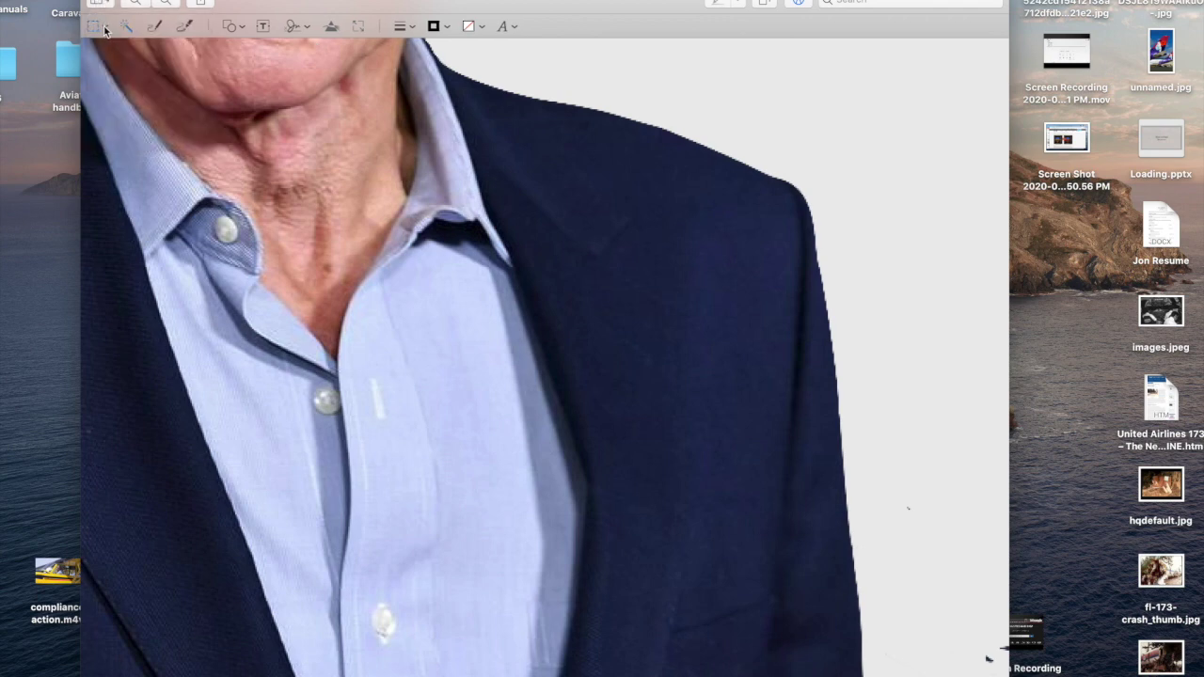
click(980, 551)
drag(891, 481, 1030, 676)
click(940, 499)
Step: Check the whole cutout and save the edits to ford_plane_4.png
click(133, 2)
click(133, 3)
click(134, 3)
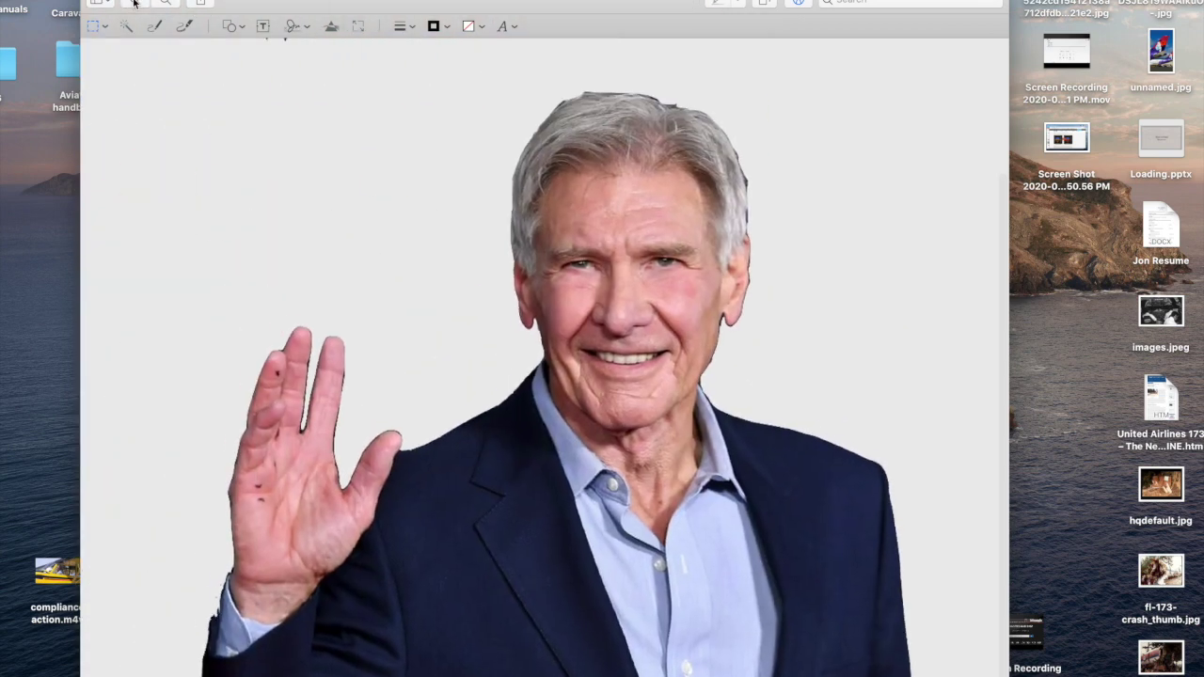
click(134, 3)
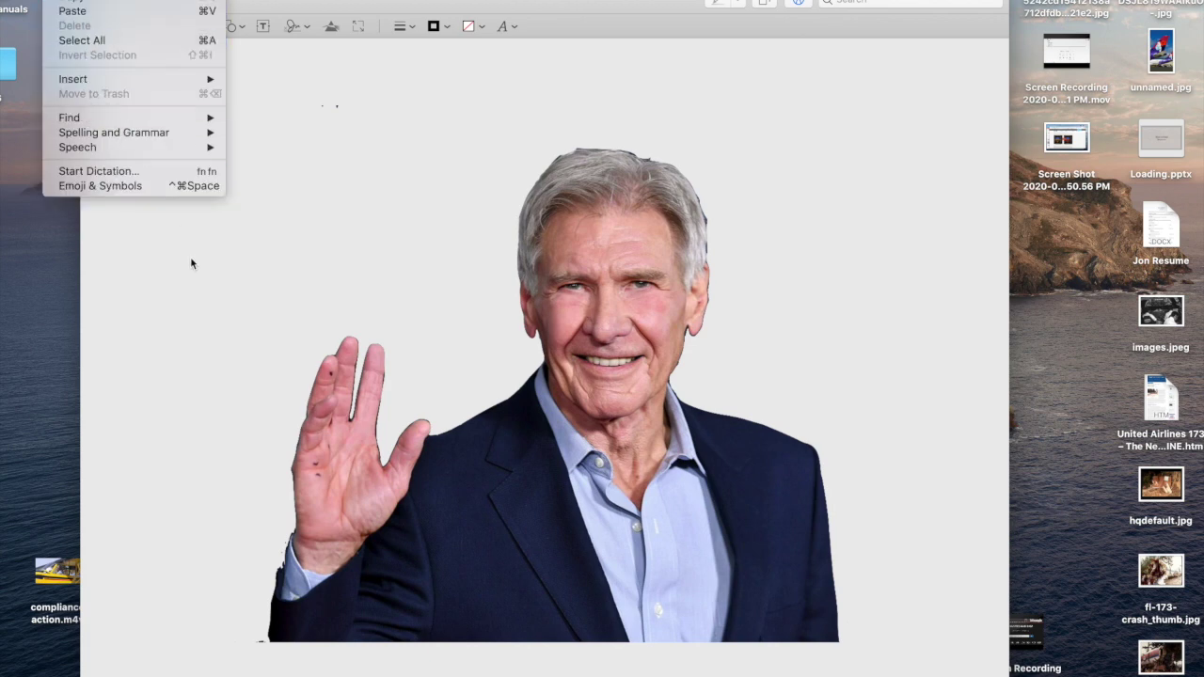
mouse_move(37, 0)
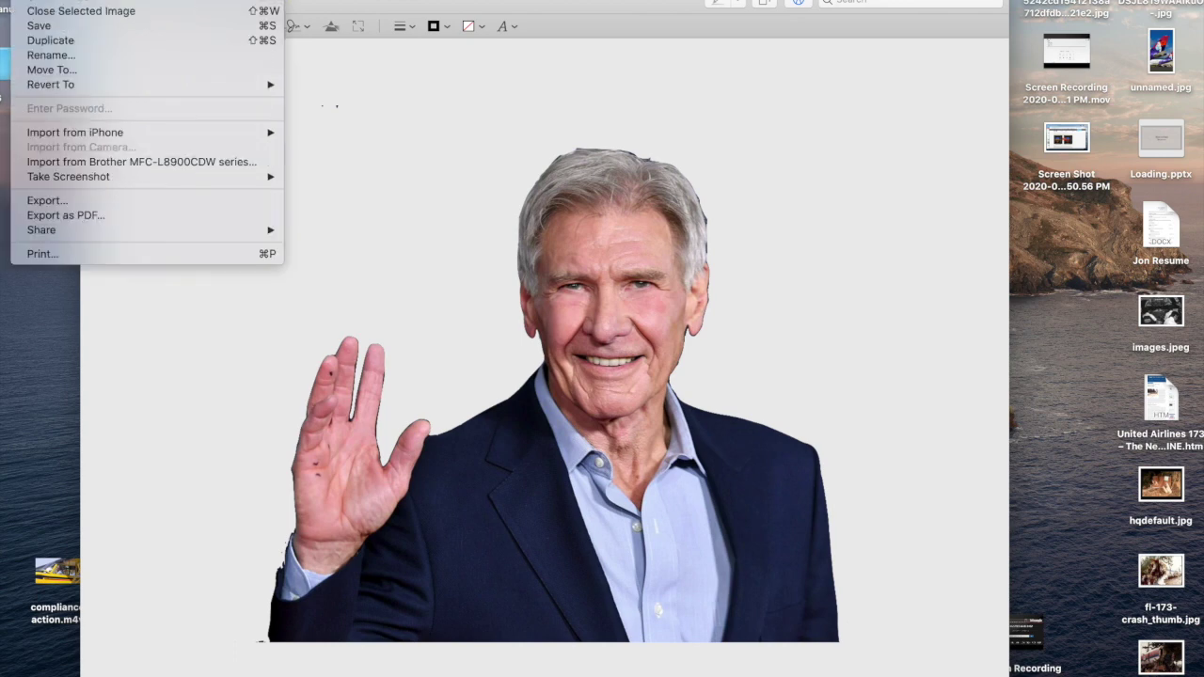
click(47, 31)
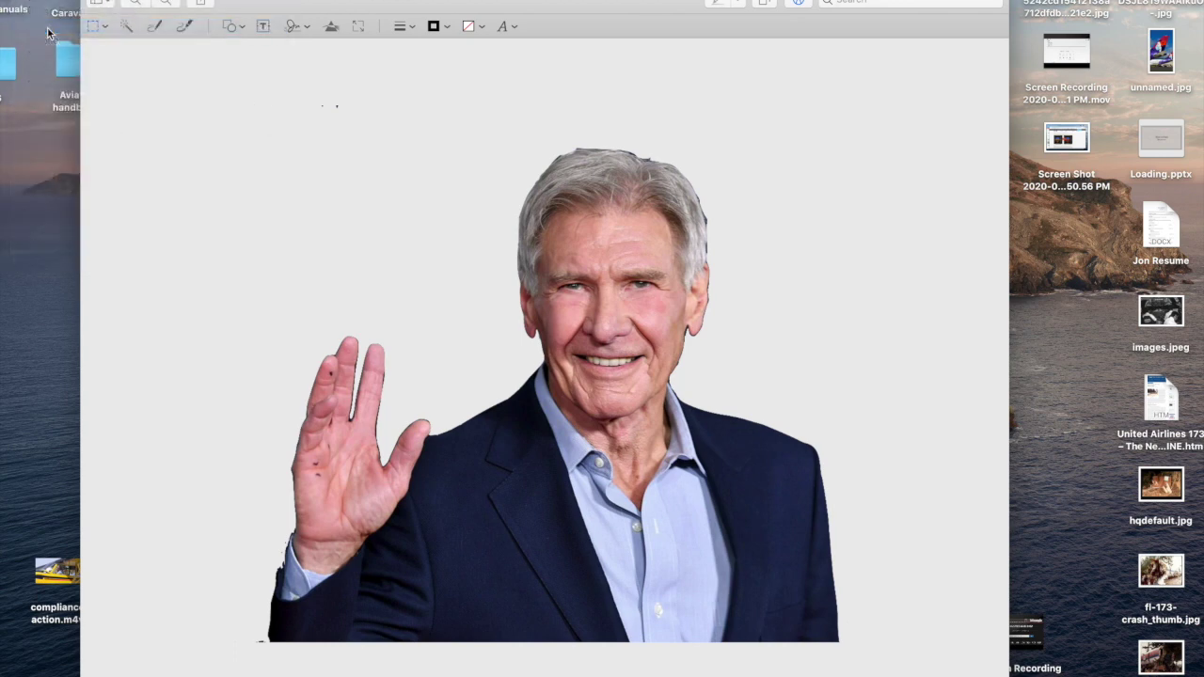